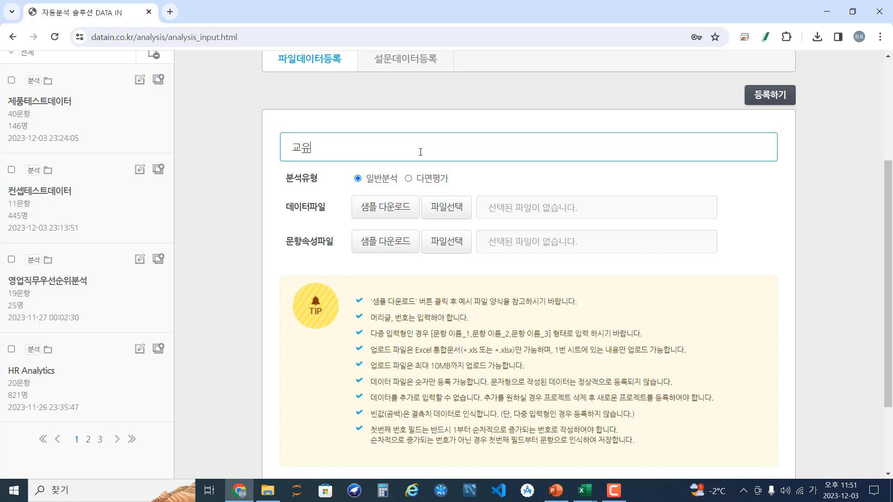
Enter 교육만족도데이터 as the project name and attach 고객만족도_data.xlsx as its data file
{"action": "type", "text": "데이터"}
{"action": "left_click", "coordinate": [450, 210]}
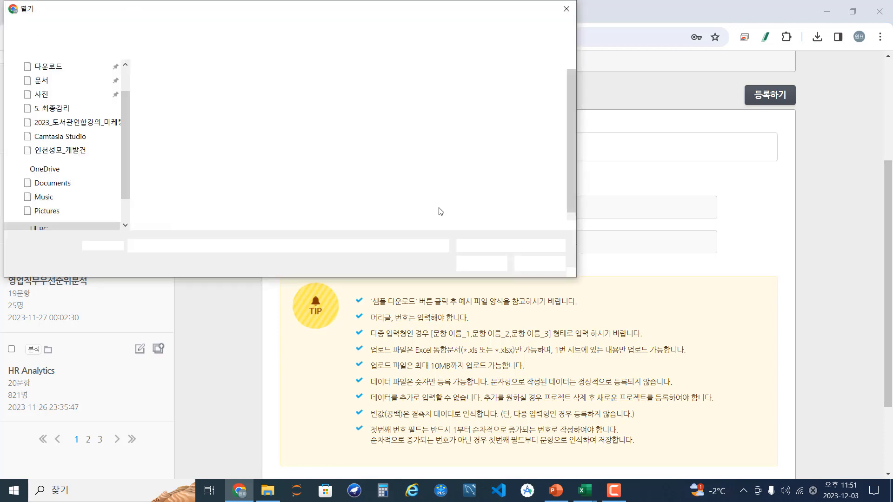
{"action": "key", "text": "alt+Tab"}
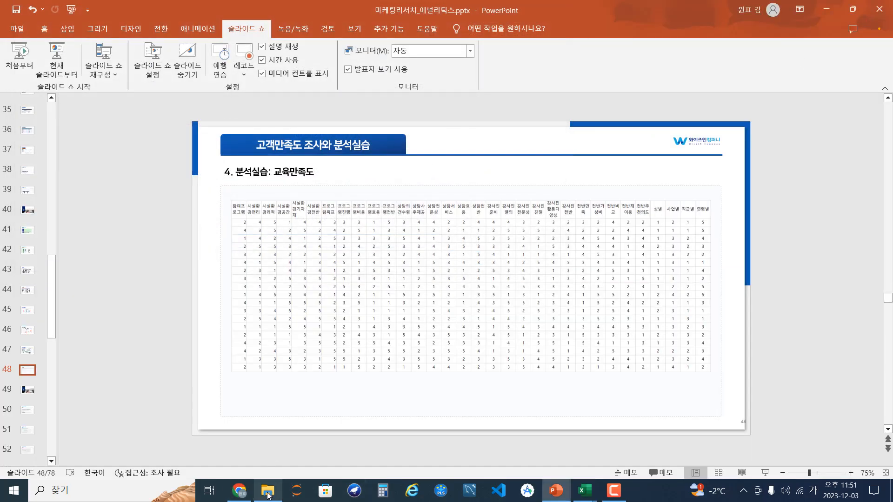
{"action": "left_click", "coordinate": [239, 490]}
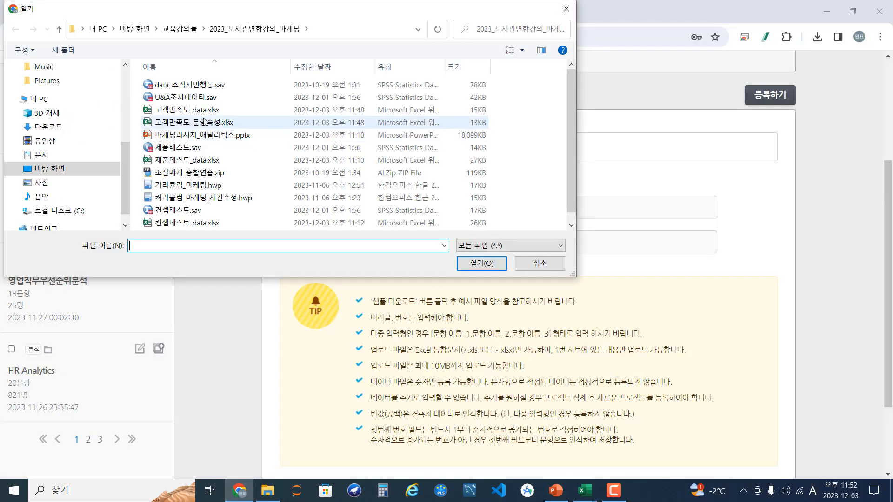
{"action": "double_click", "coordinate": [201, 110]}
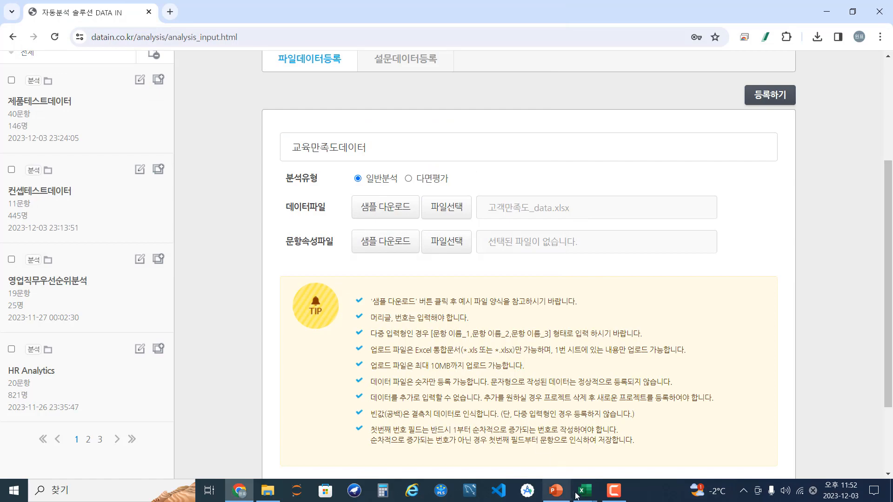
Switch to 고객만족도_문항속성.xlsx in Excel and examine the question names, descriptions and answer options of the first rows
{"action": "mouse_move", "coordinate": [578, 494]}
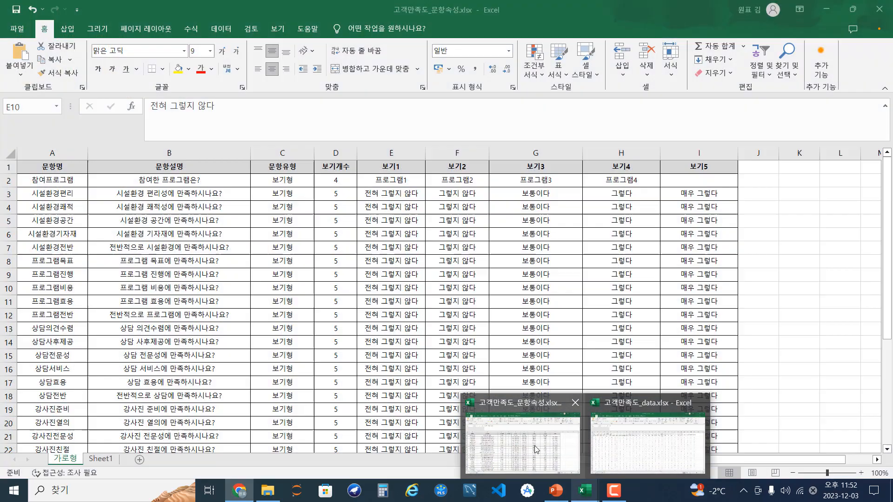
{"action": "left_click", "coordinate": [536, 449]}
{"action": "left_click", "coordinate": [177, 274]}
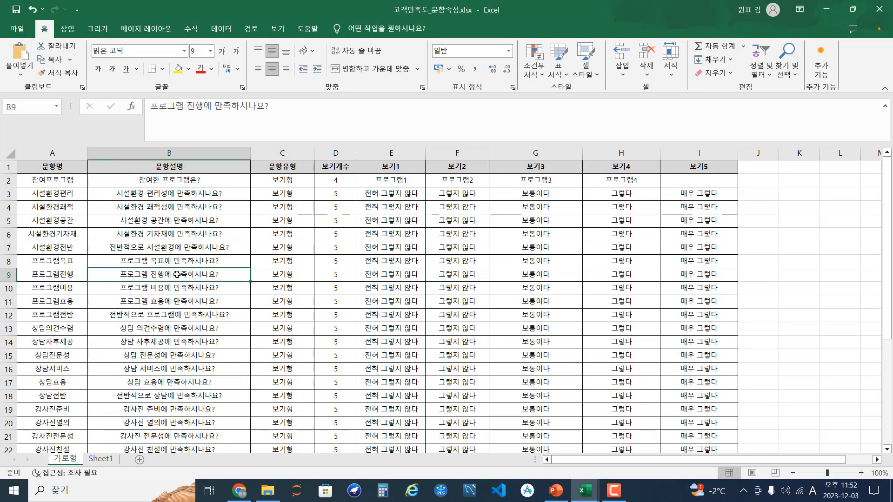
{"action": "left_click", "coordinate": [72, 180]}
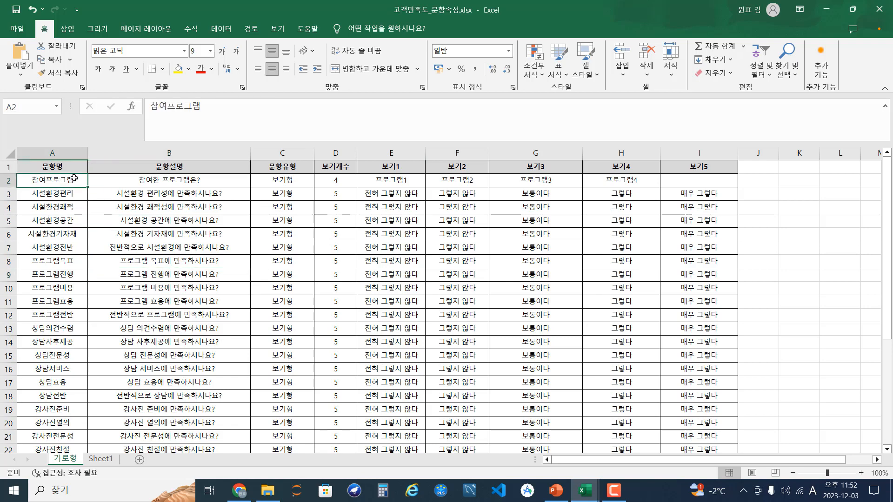
{"action": "left_click_drag", "start_coordinate": [376, 181], "coordinate": [609, 183]}
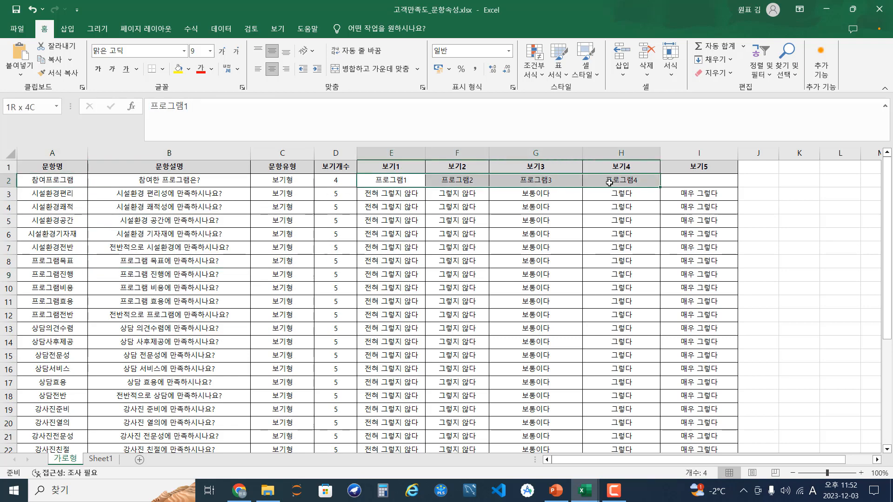
{"action": "left_click_drag", "start_coordinate": [59, 195], "coordinate": [60, 261]}
{"action": "left_click_drag", "start_coordinate": [177, 194], "coordinate": [177, 261]}
{"action": "left_click_drag", "start_coordinate": [380, 192], "coordinate": [616, 265]}
{"action": "left_click", "coordinate": [561, 293]}
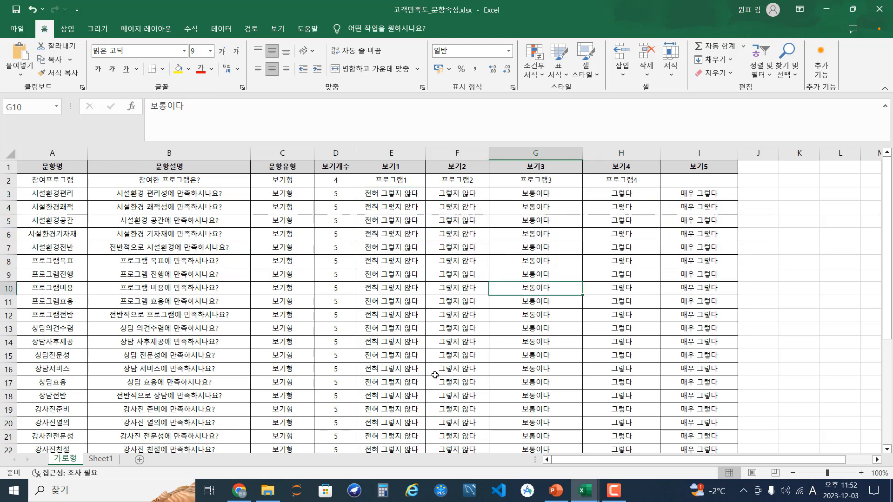
Return to Chrome, attach 고객만족도_문항속성.xlsx as the question attribute file, and register the project
{"action": "left_click", "coordinate": [239, 490]}
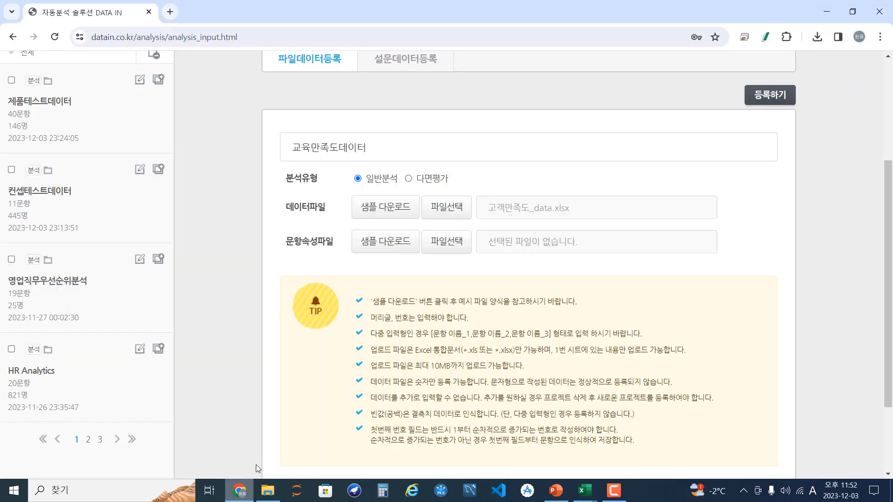
{"action": "double_click", "coordinate": [304, 242]}
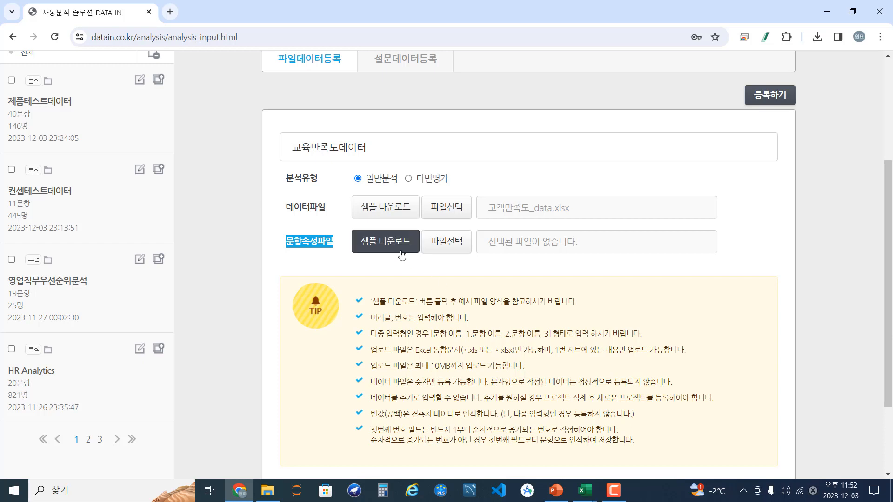
{"action": "left_click", "coordinate": [446, 251]}
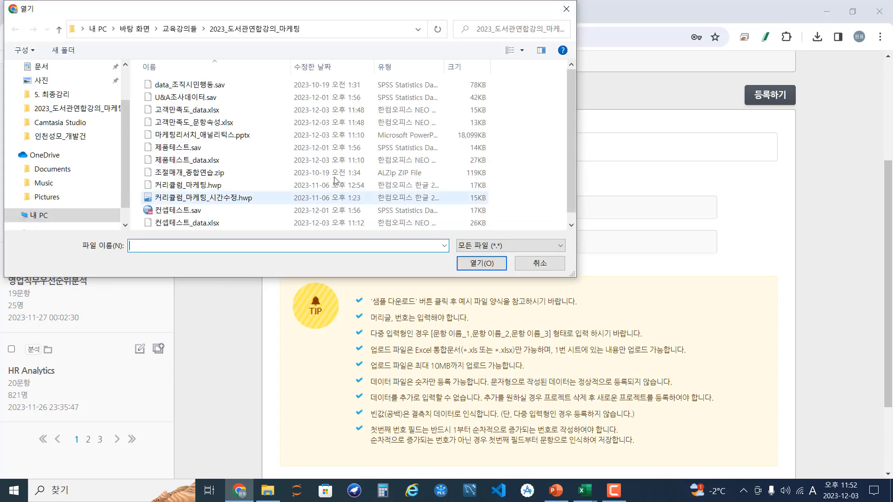
{"action": "left_click", "coordinate": [229, 123]}
{"action": "double_click", "coordinate": [228, 123]}
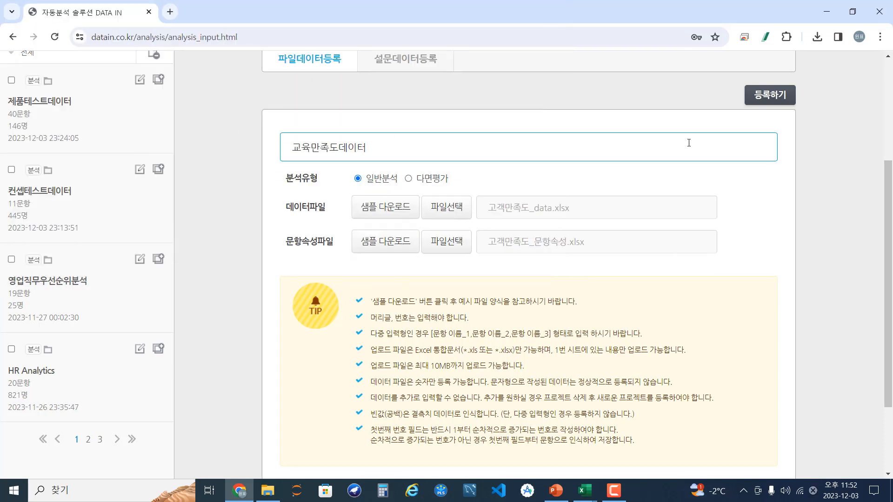
{"action": "left_click", "coordinate": [780, 101]}
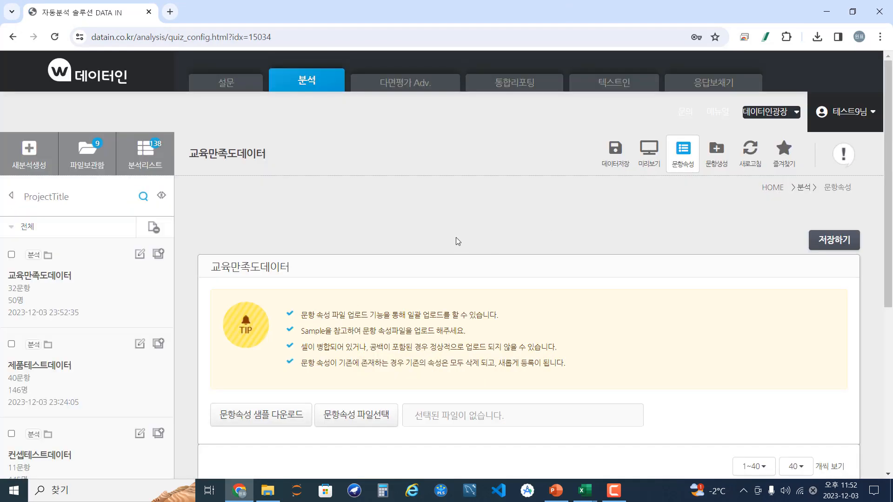
Check the imported question names and answer options of 교육만족도데이터 and save the question attributes
{"action": "scroll", "coordinate": [456, 240], "scroll_direction": "down", "scroll_amount": 8}
{"action": "left_click", "coordinate": [305, 135]}
{"action": "left_click", "coordinate": [303, 175]}
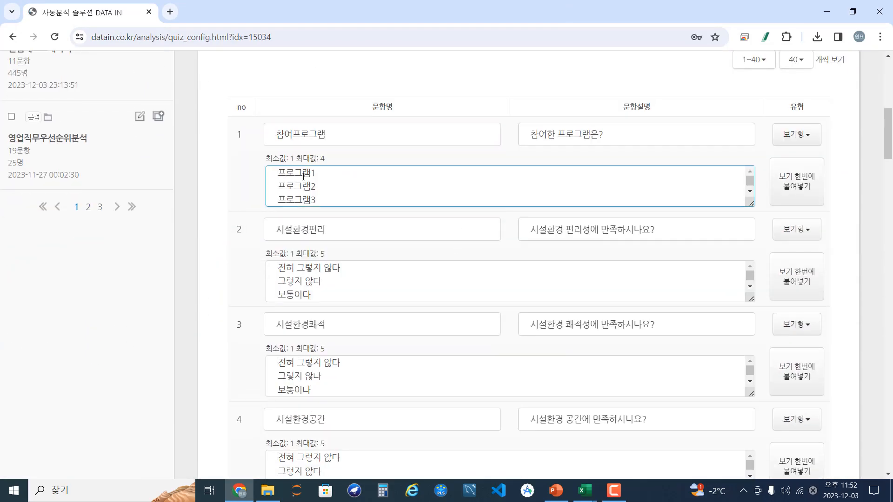
{"action": "scroll", "coordinate": [323, 193], "scroll_direction": "down", "scroll_amount": 2}
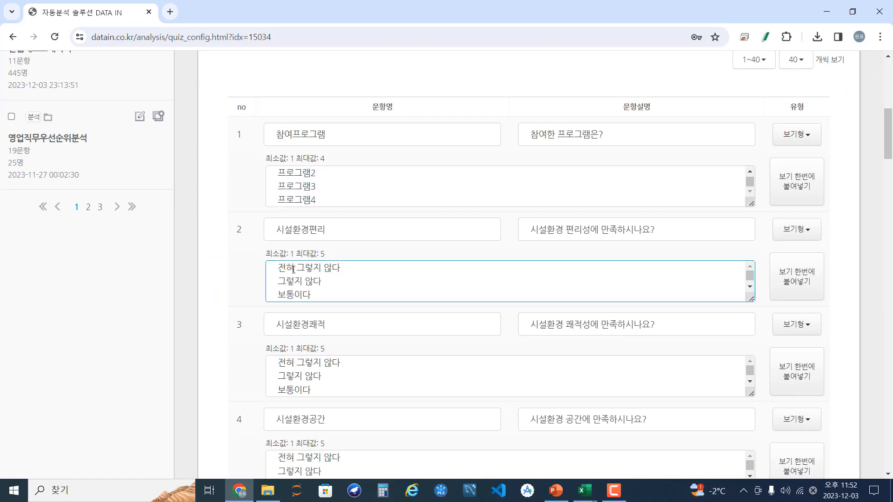
{"action": "scroll", "coordinate": [325, 281], "scroll_direction": "down", "scroll_amount": 2}
{"action": "scroll", "coordinate": [235, 282], "scroll_direction": "down", "scroll_amount": 12}
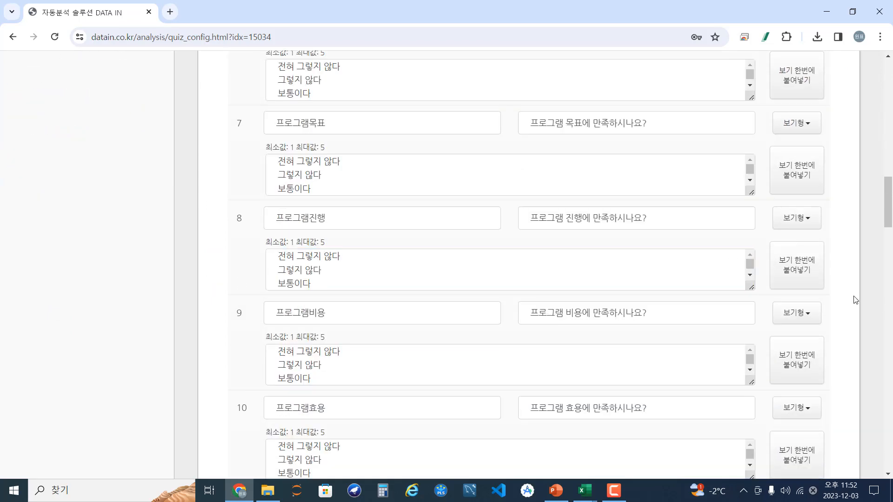
{"action": "left_click_drag", "start_coordinate": [888, 222], "coordinate": [889, 96]}
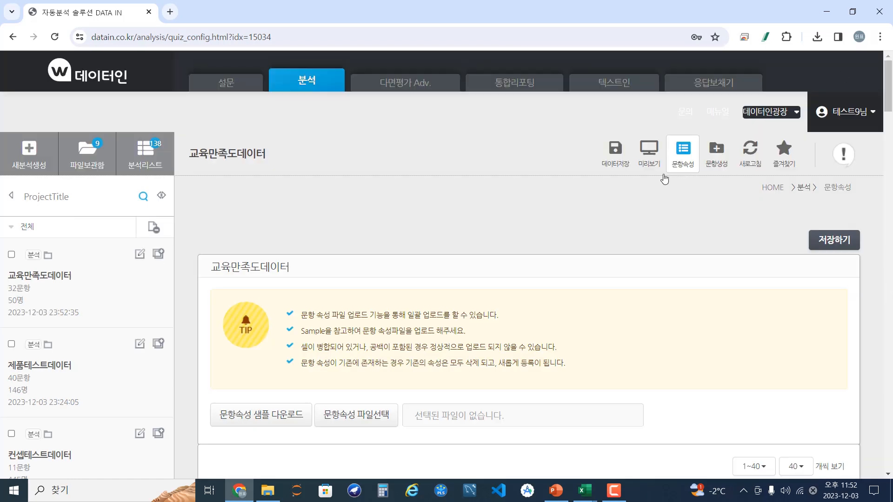
{"action": "left_click", "coordinate": [835, 241]}
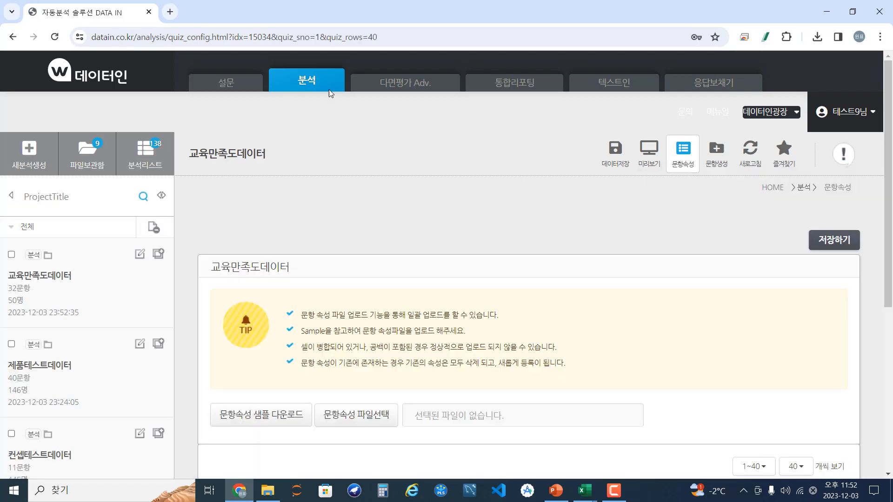
Import the registered project 교육만족도데이터 into the 통합리포팅 integrated reporting service
{"action": "left_click", "coordinate": [514, 83]}
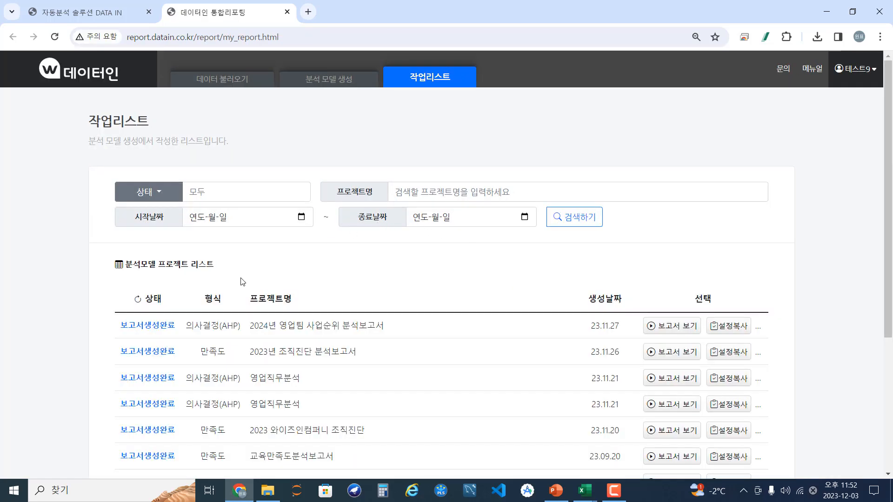
{"action": "scroll", "coordinate": [243, 282], "scroll_direction": "down", "scroll_amount": 1}
{"action": "scroll", "coordinate": [504, 244], "scroll_direction": "up", "scroll_amount": 1}
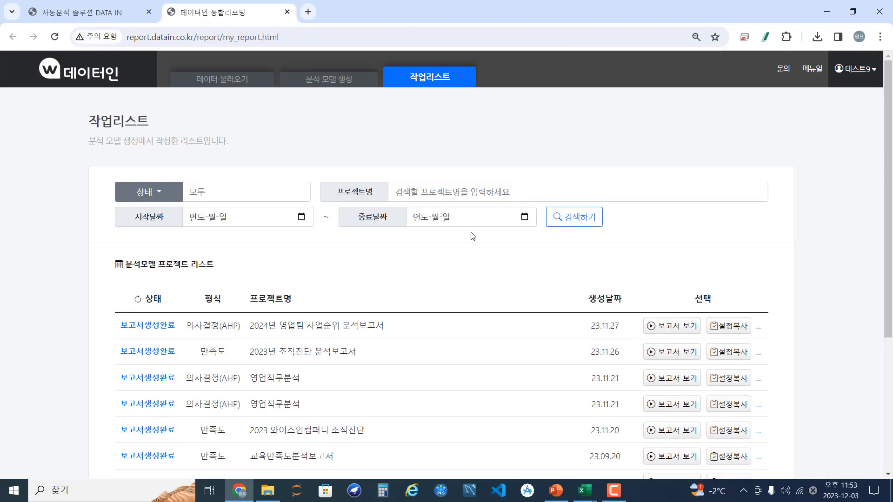
{"action": "left_click", "coordinate": [241, 89]}
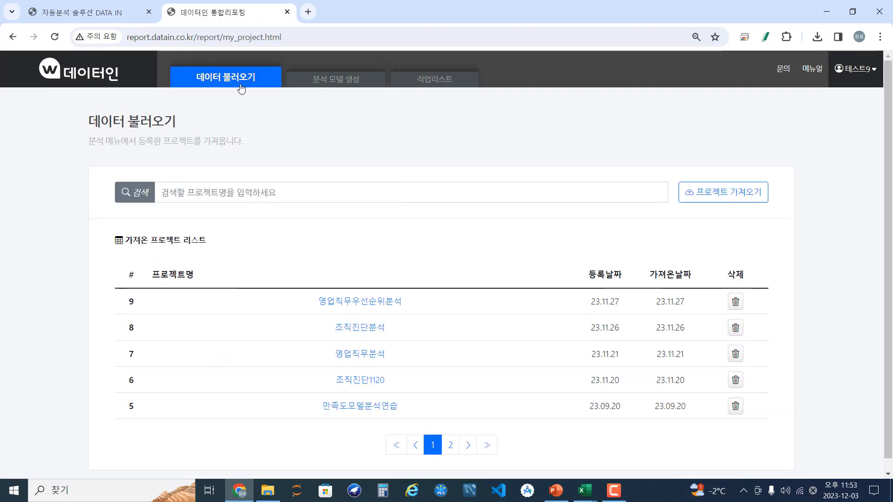
{"action": "left_click", "coordinate": [715, 202]}
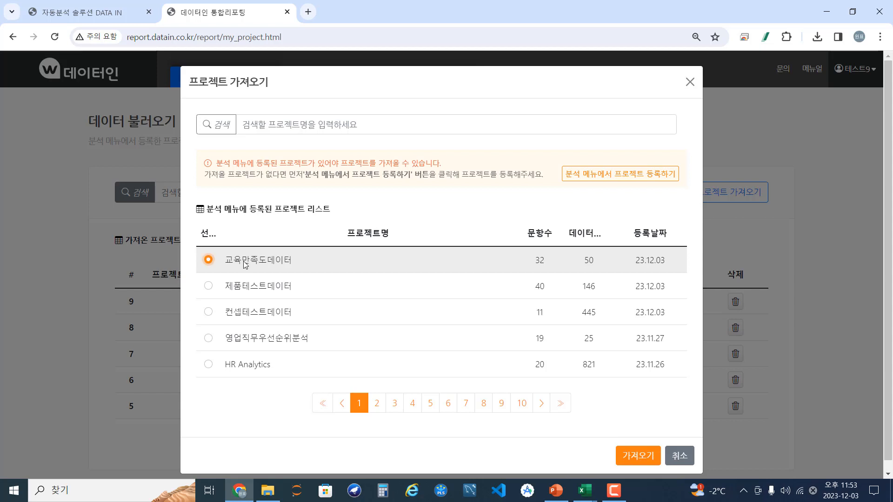
{"action": "left_click", "coordinate": [641, 454]}
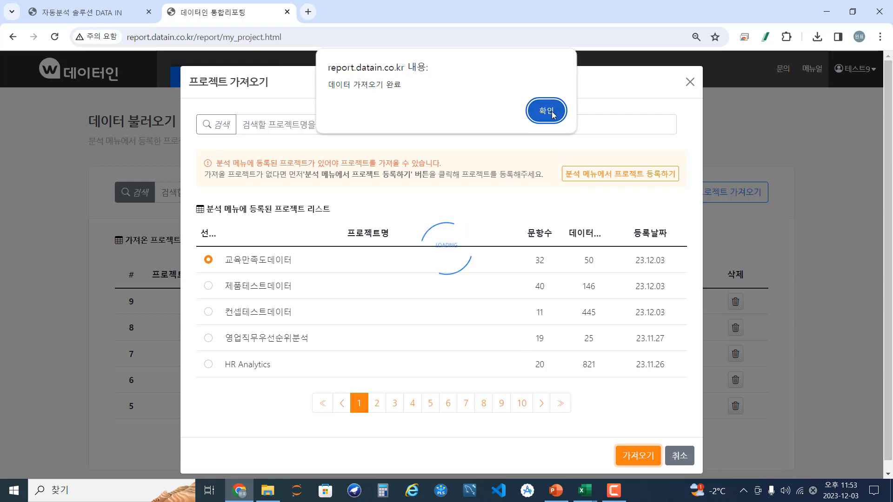
{"action": "left_click", "coordinate": [542, 118]}
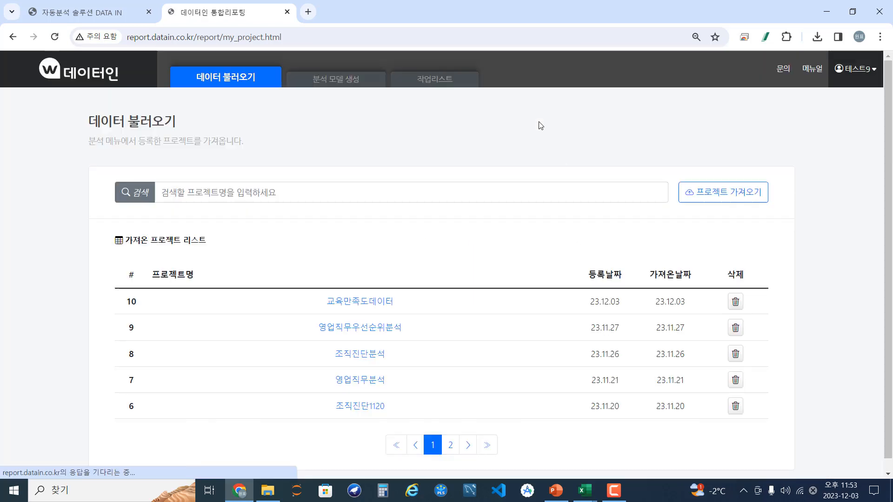
Start a new analysis model and set its report name to 교육만족도분석보고서
{"action": "left_click", "coordinate": [321, 85]}
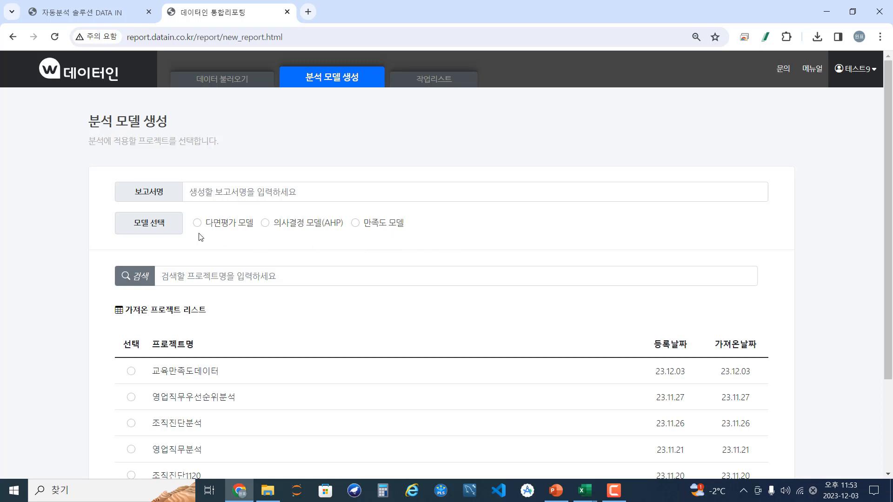
{"action": "left_click", "coordinate": [307, 196]}
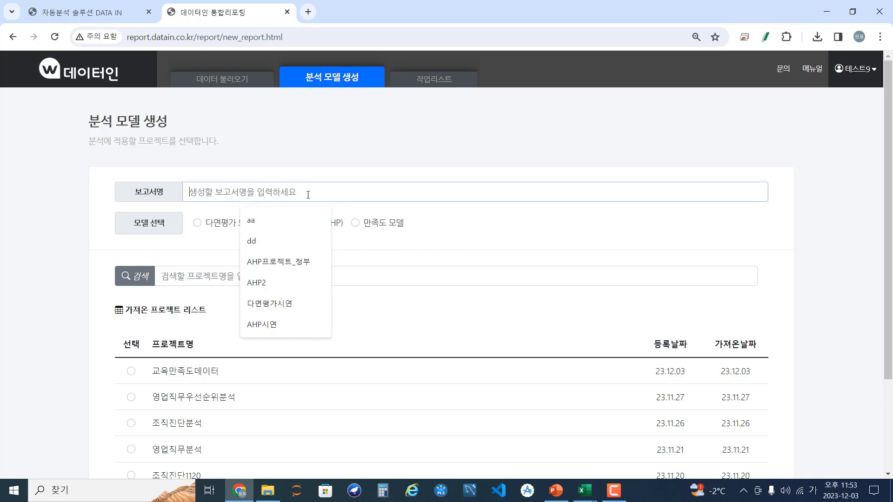
{"action": "key", "text": "Hangul"}
{"action": "type", "text": "rydb"}
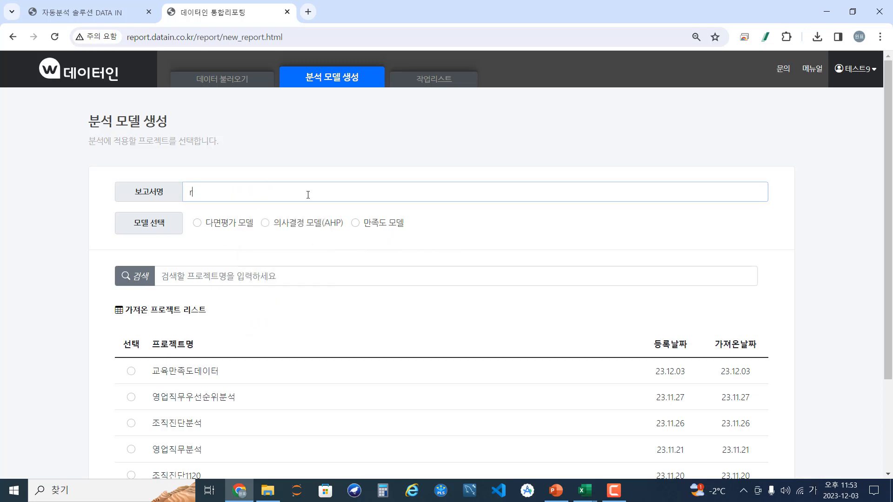
{"action": "key", "text": "BackSpace"}
{"action": "type", "text": "교육맨"}
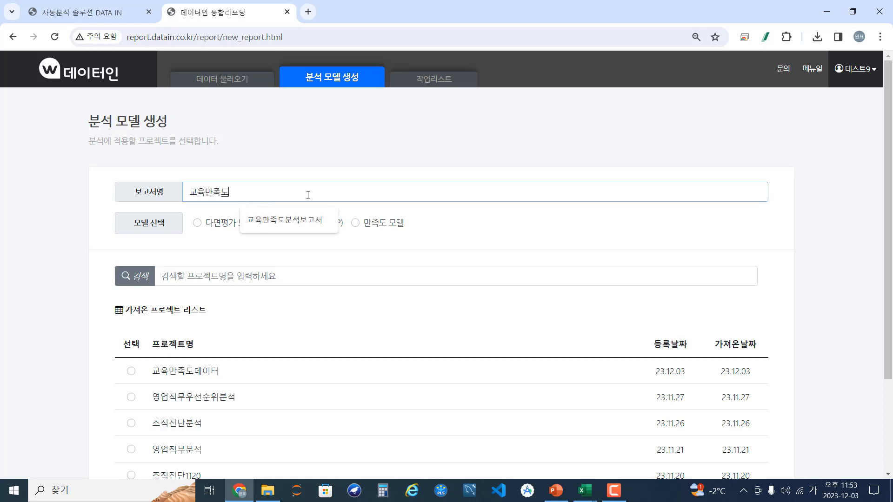
{"action": "type", "text": "족도"}
{"action": "left_click", "coordinate": [316, 220]}
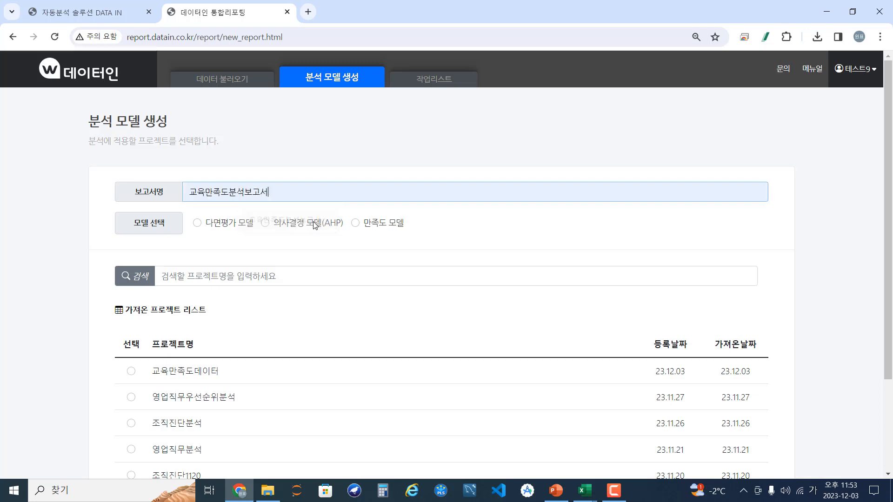
Choose 만족도 모델 as the model type and generate the analysis model from the 교육만족도데이터 project
{"action": "left_click", "coordinate": [357, 225]}
{"action": "scroll", "coordinate": [358, 228], "scroll_direction": "down", "scroll_amount": 3}
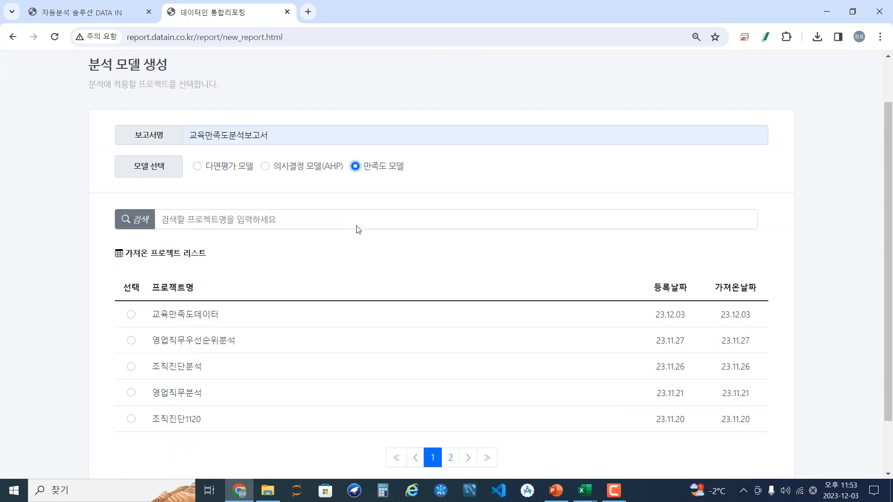
{"action": "left_click", "coordinate": [131, 251]}
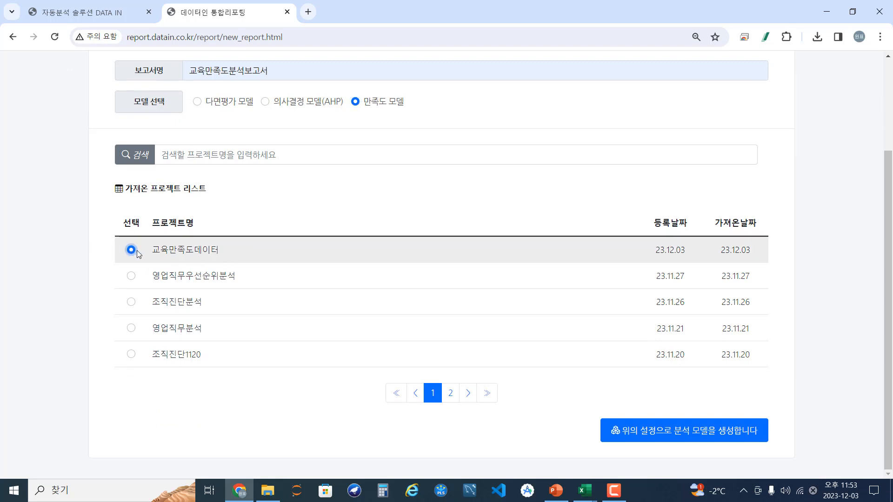
{"action": "left_click", "coordinate": [663, 439]}
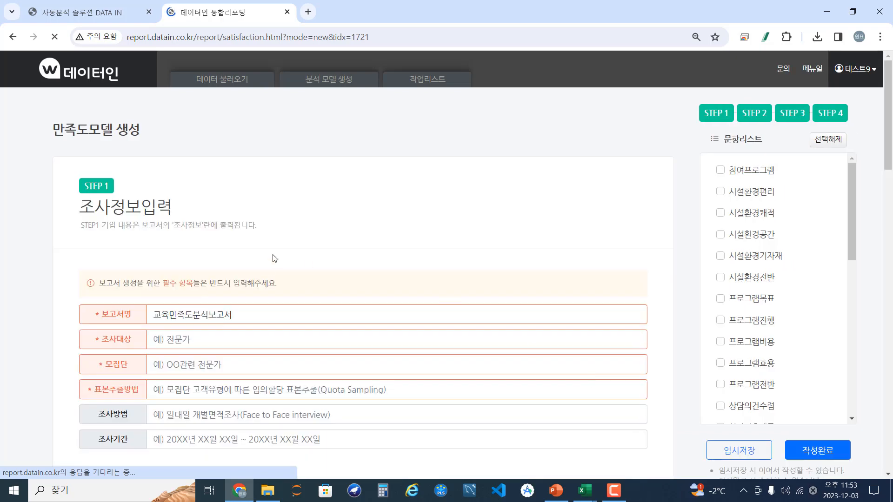
Set the survey target (조사대상) in STEP 1 of the satisfaction model to 프로그램 수강생
{"action": "scroll", "coordinate": [285, 258], "scroll_direction": "down", "scroll_amount": 1}
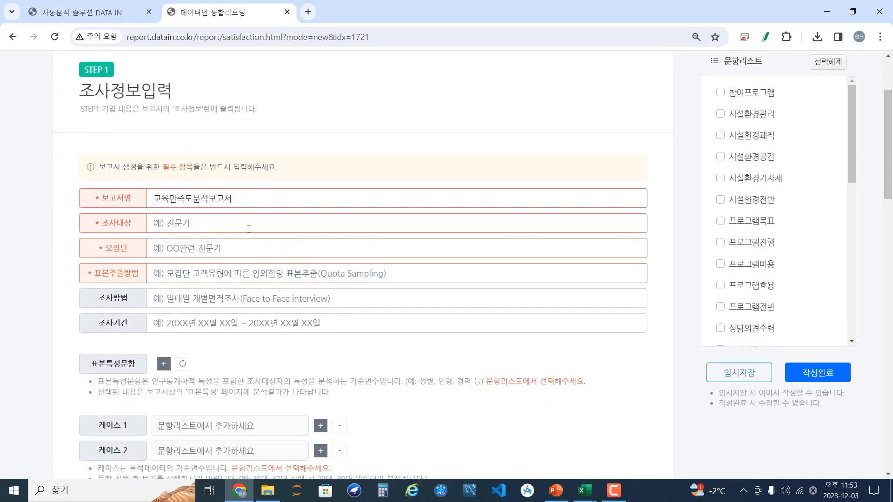
{"action": "left_click", "coordinate": [203, 223]}
{"action": "left_click", "coordinate": [261, 252]}
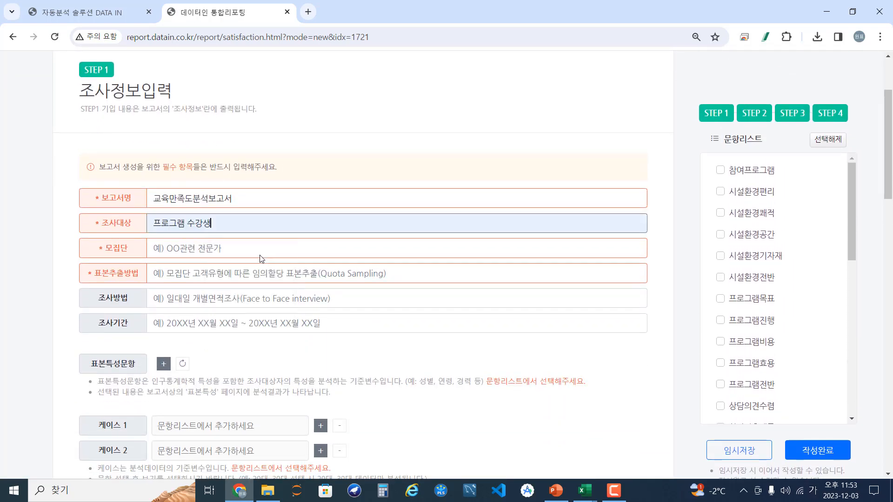
Set the population (모집단) to 프로그램 수강생 and the sampling method (표본추출방법) to 전수조사
{"action": "left_click", "coordinate": [248, 249]}
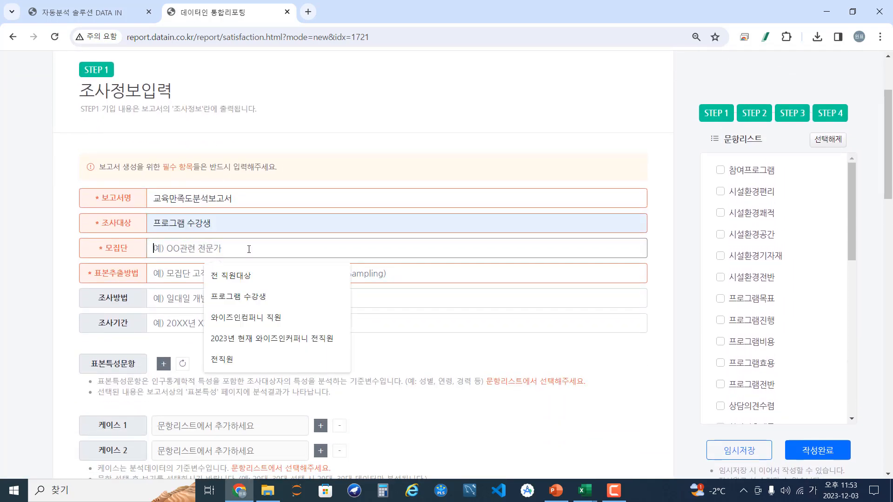
{"action": "left_click", "coordinate": [251, 296]}
{"action": "left_click", "coordinate": [230, 272]}
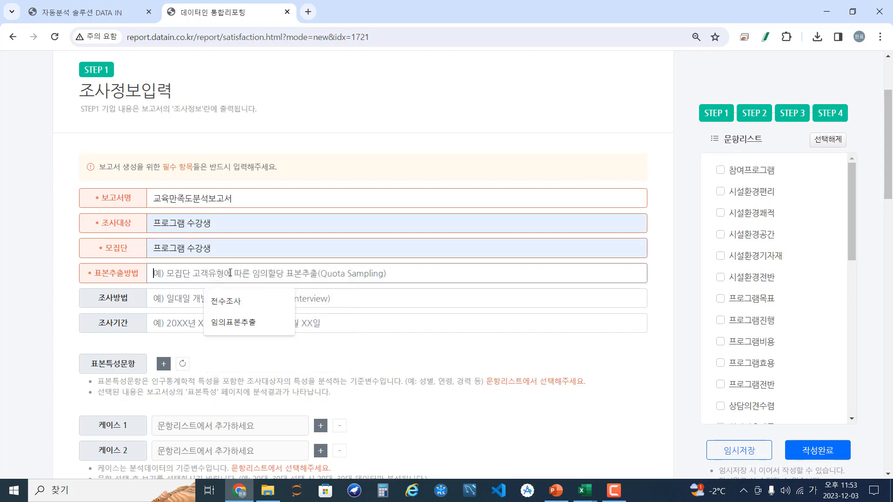
{"action": "left_click", "coordinate": [239, 301]}
Set the survey method (조사방법) to 온라인 조사 and the survey period (조사기간) to 2023년 9월 1일 ~ 9월 30일
{"action": "left_click", "coordinate": [240, 299]}
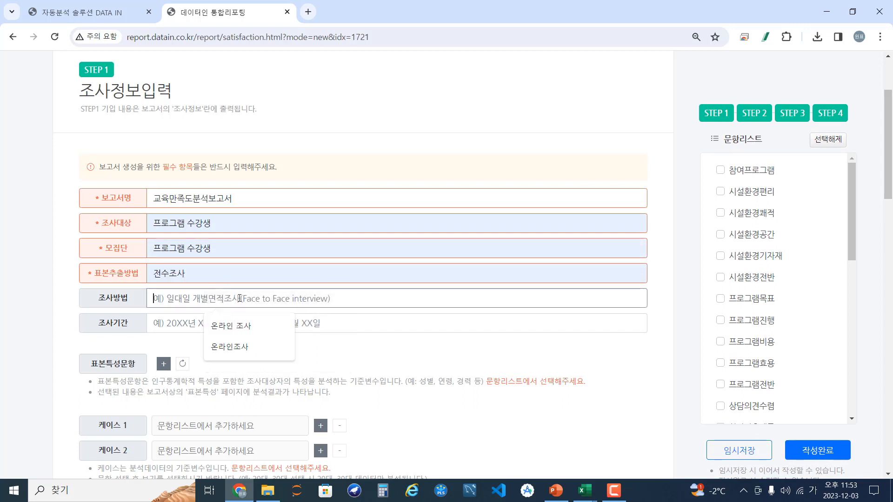
{"action": "left_click", "coordinate": [249, 331]}
{"action": "left_click", "coordinate": [249, 329]}
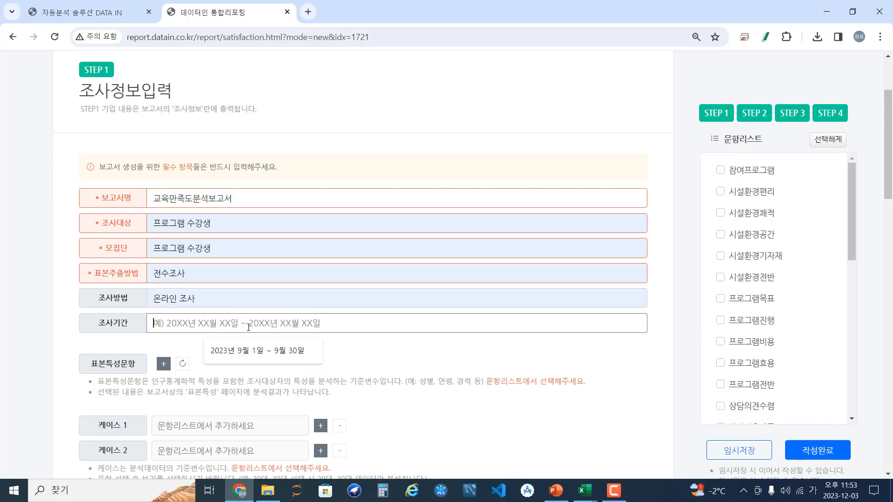
{"action": "left_click", "coordinate": [265, 352]}
Add 참여프로그램, 성별, 팀별, 직급별 and 연령별 as the sample characteristic items (표본특성문항)
{"action": "scroll", "coordinate": [319, 270], "scroll_direction": "down", "scroll_amount": 1}
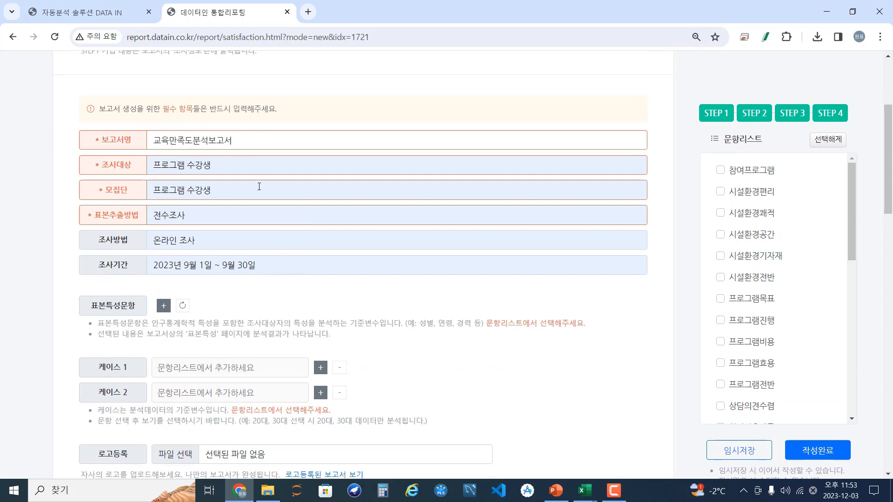
{"action": "scroll", "coordinate": [223, 295], "scroll_direction": "down", "scroll_amount": 2}
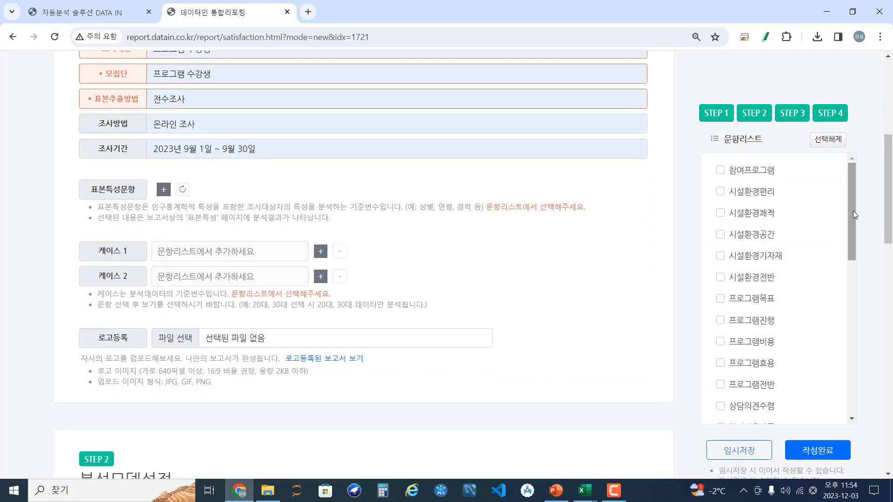
{"action": "left_click_drag", "start_coordinate": [853, 208], "coordinate": [856, 376]}
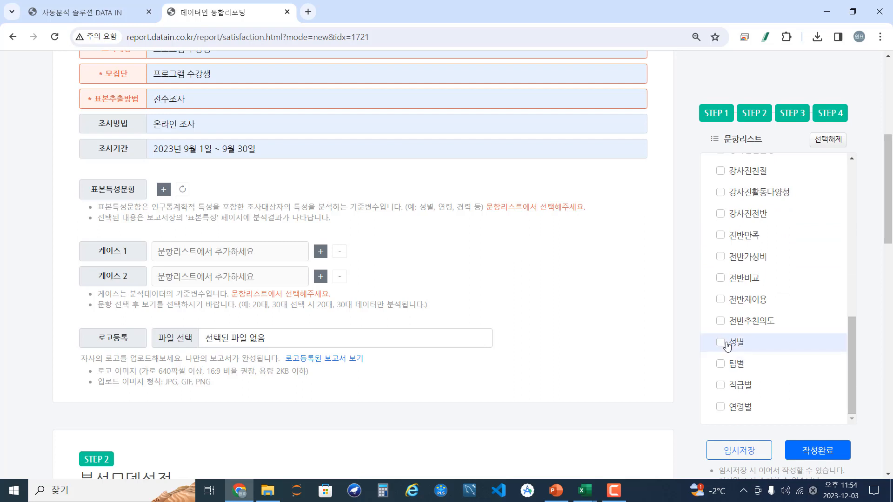
{"action": "scroll", "coordinate": [723, 346], "scroll_direction": "up", "scroll_amount": 9}
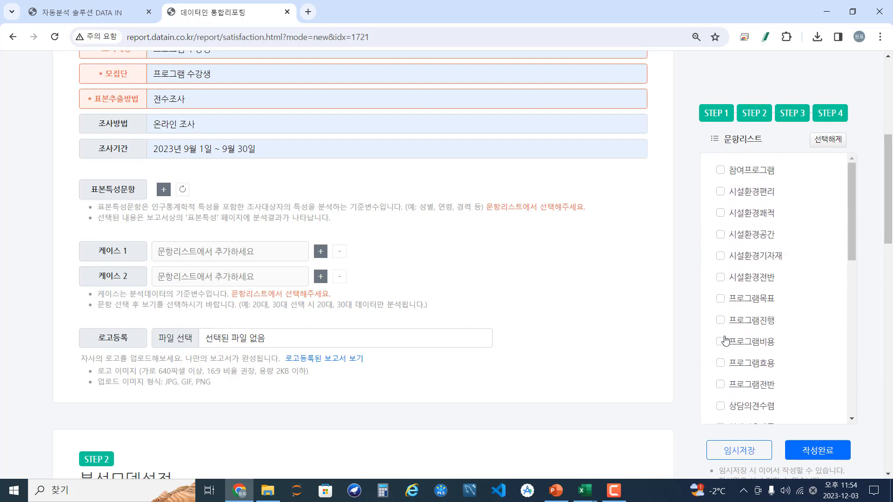
{"action": "left_click", "coordinate": [721, 170]}
{"action": "scroll", "coordinate": [725, 261], "scroll_direction": "down", "scroll_amount": 9}
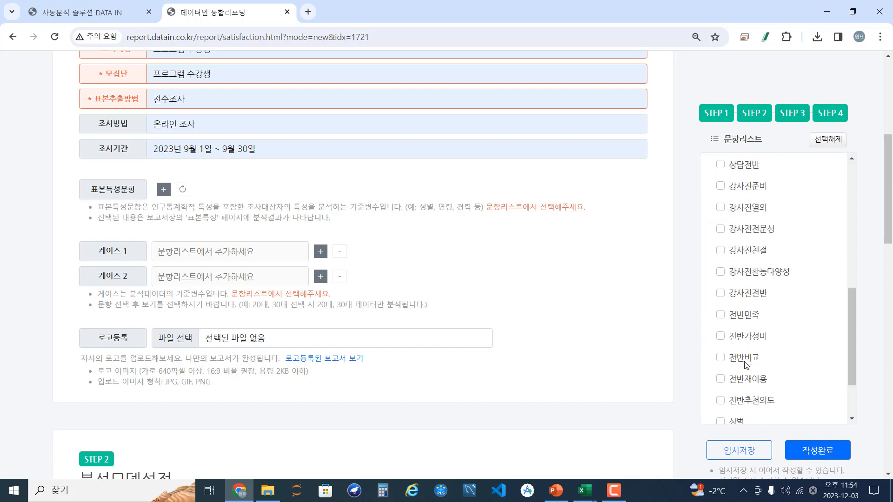
{"action": "left_click", "coordinate": [728, 345]}
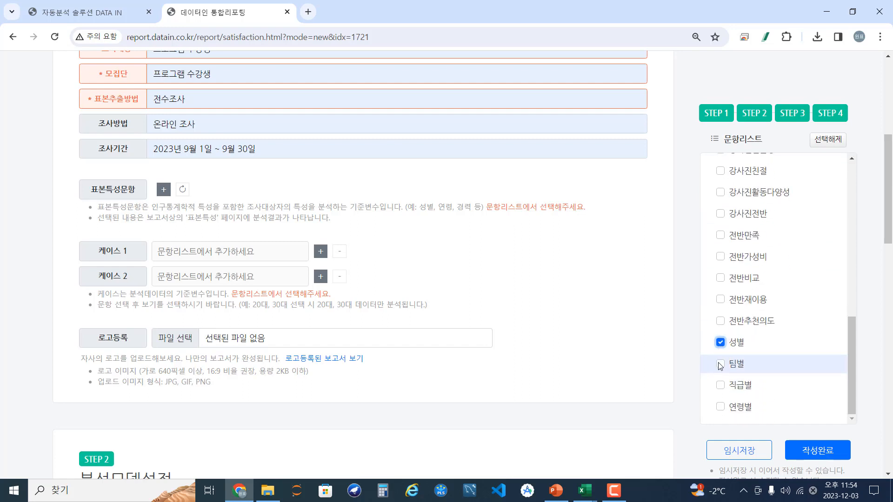
{"action": "left_click", "coordinate": [720, 364]}
{"action": "left_click", "coordinate": [720, 385]}
{"action": "left_click", "coordinate": [721, 406]}
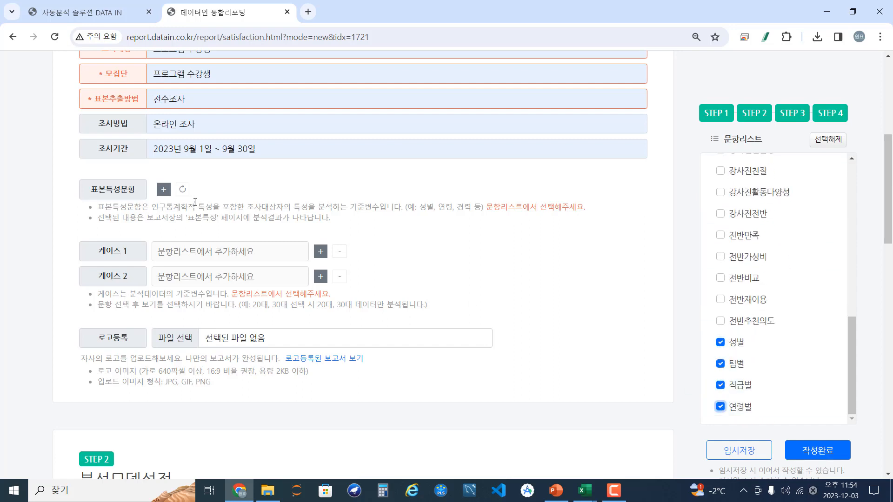
{"action": "left_click", "coordinate": [162, 190]}
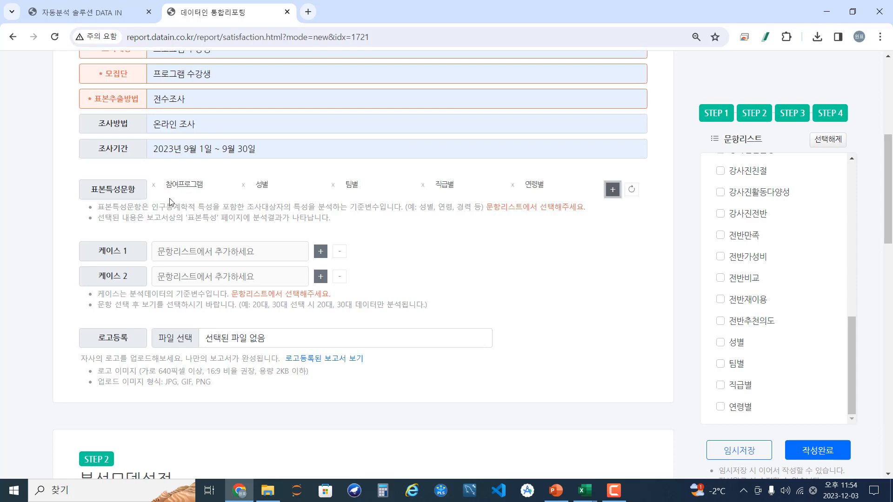
Title the first STEP 2 element box 시설환경 and add the items 시설환경편리, 시설환경쾌적, 시설환경공간 and 시설환경기자재 to it
{"action": "scroll", "coordinate": [40, 210], "scroll_direction": "down", "scroll_amount": 4}
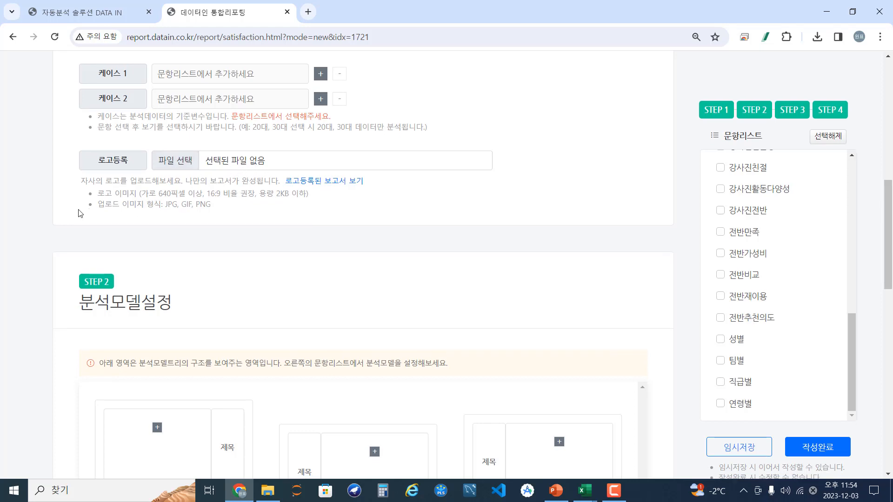
{"action": "scroll", "coordinate": [390, 221], "scroll_direction": "down", "scroll_amount": 5}
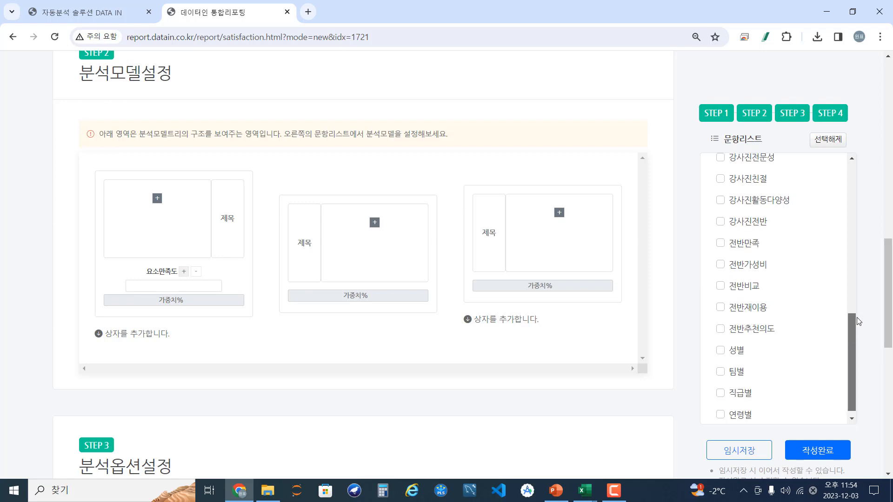
{"action": "left_click_drag", "start_coordinate": [850, 337], "coordinate": [850, 184]}
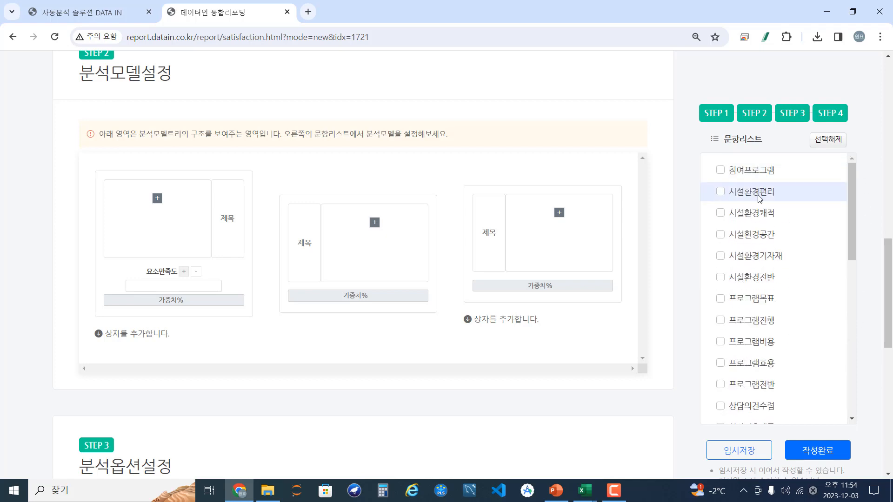
{"action": "left_click", "coordinate": [225, 215]}
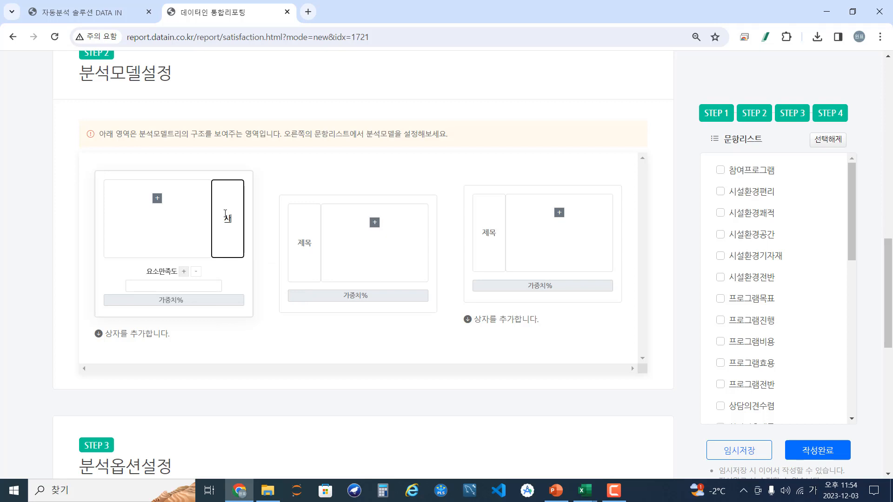
{"action": "type", "text": "시설환겨"}
{"action": "left_click", "coordinate": [745, 195]}
{"action": "left_click", "coordinate": [746, 217]}
{"action": "left_click", "coordinate": [745, 237]}
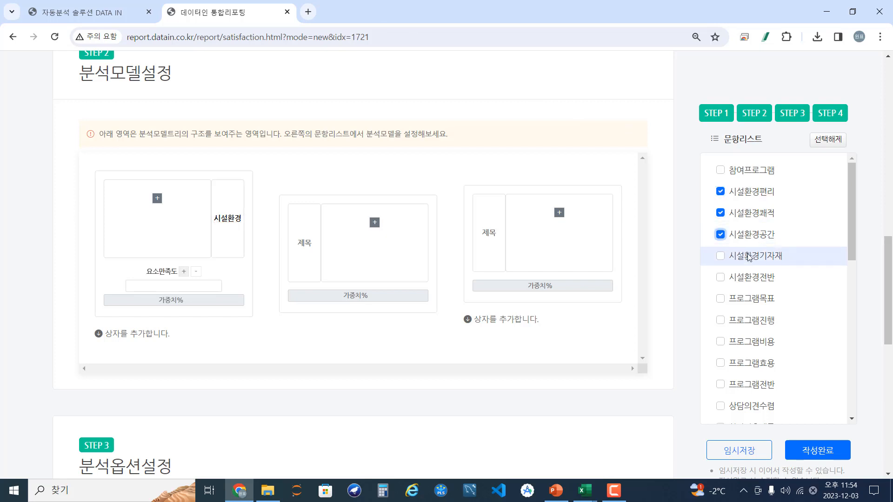
{"action": "left_click", "coordinate": [747, 257]}
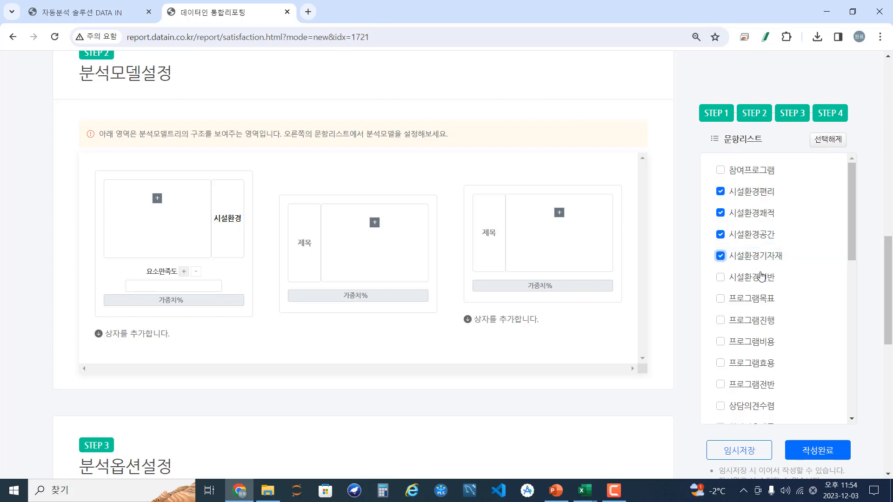
{"action": "left_click", "coordinate": [157, 199]}
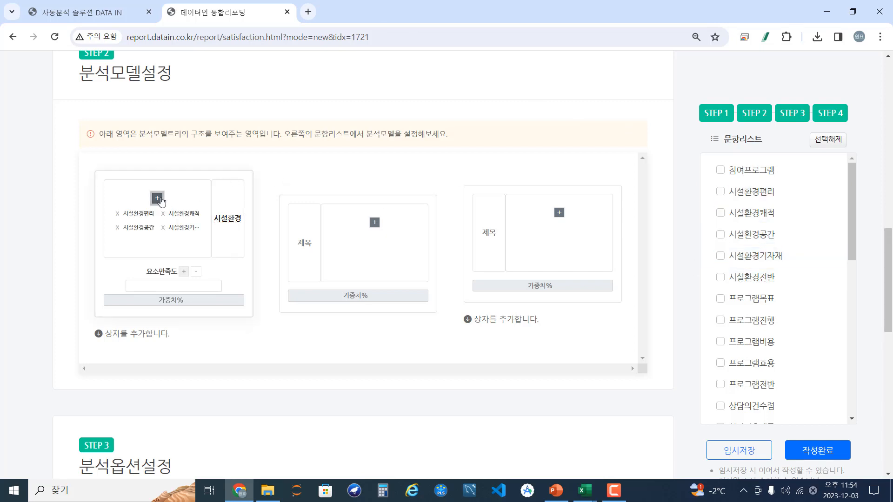
Assign 시설환경전반 as the 요소만족도 of the 시설환경 box and set its weight (가중치) to 10
{"action": "left_click", "coordinate": [749, 279]}
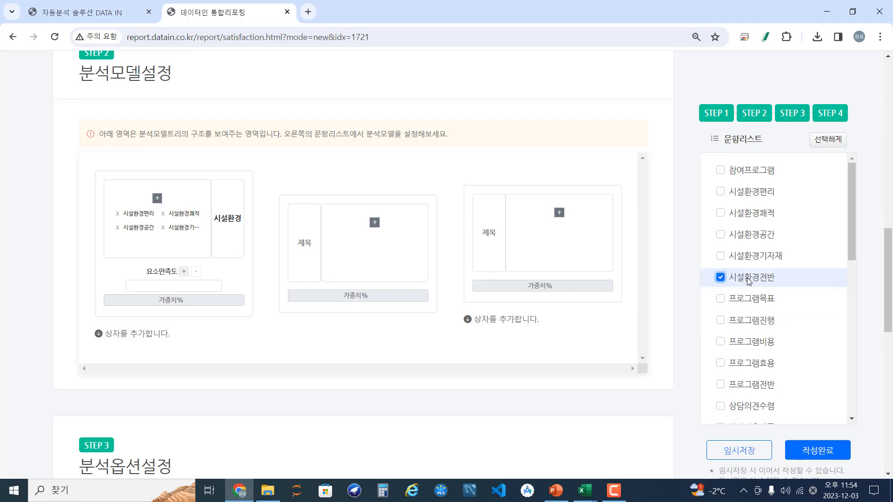
{"action": "left_click", "coordinate": [184, 272]}
{"action": "left_click", "coordinate": [212, 301]}
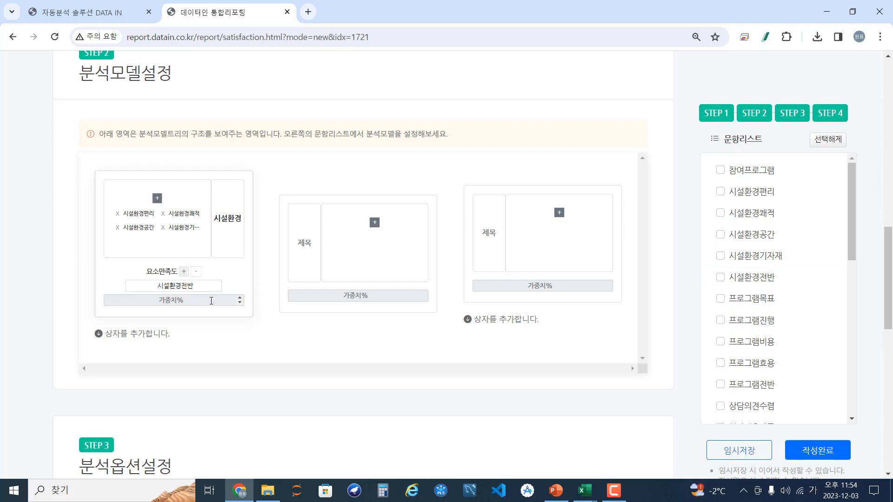
Add a second element box containing the items 프로그램목표, 프로그램진행, 프로그램비용 and 프로그램효용
{"action": "left_click", "coordinate": [167, 335]}
{"action": "scroll", "coordinate": [46, 271], "scroll_direction": "down", "scroll_amount": 1}
{"action": "scroll", "coordinate": [47, 271], "scroll_direction": "down", "scroll_amount": 1}
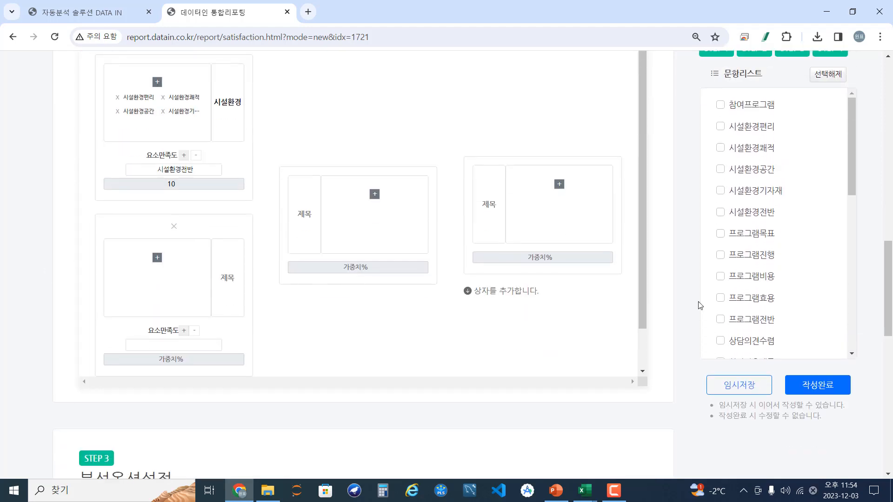
{"action": "scroll", "coordinate": [777, 303], "scroll_direction": "down", "scroll_amount": 3}
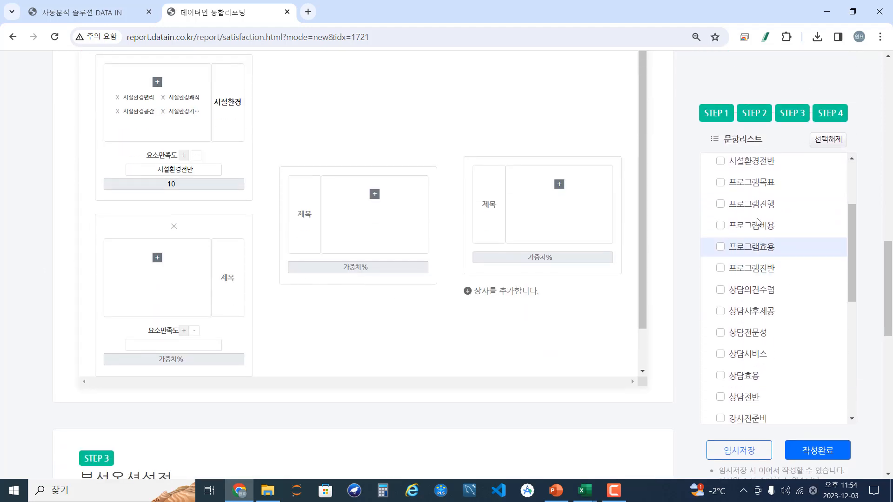
{"action": "left_click", "coordinate": [755, 183]}
{"action": "left_click", "coordinate": [757, 203]}
{"action": "left_click", "coordinate": [761, 227]}
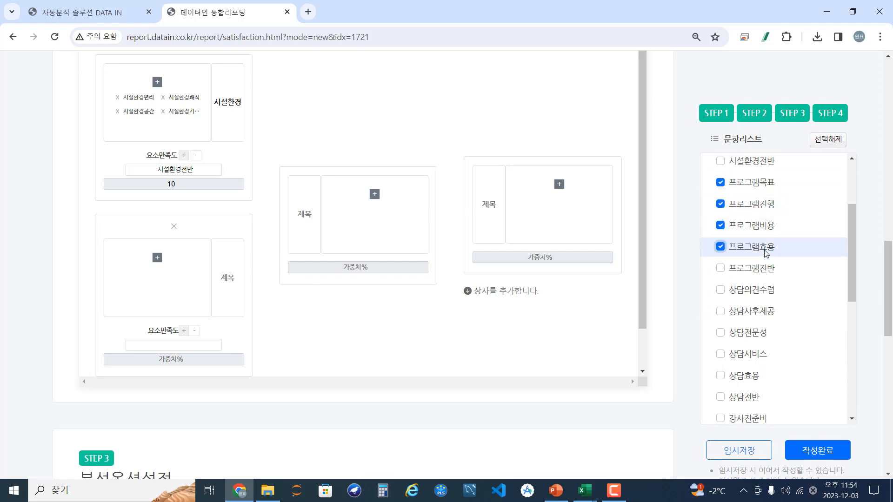
{"action": "left_click", "coordinate": [157, 257]}
Complete the second element box with 프로그램전반 as its 요소만족도, the title 프로그램 and a weight of 10
{"action": "left_click", "coordinate": [757, 269]}
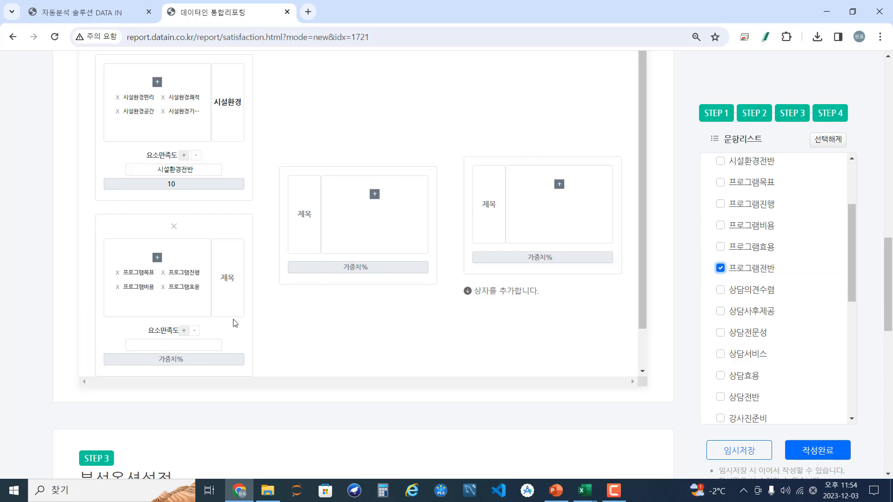
{"action": "left_click", "coordinate": [194, 331]}
{"action": "left_click", "coordinate": [230, 286]}
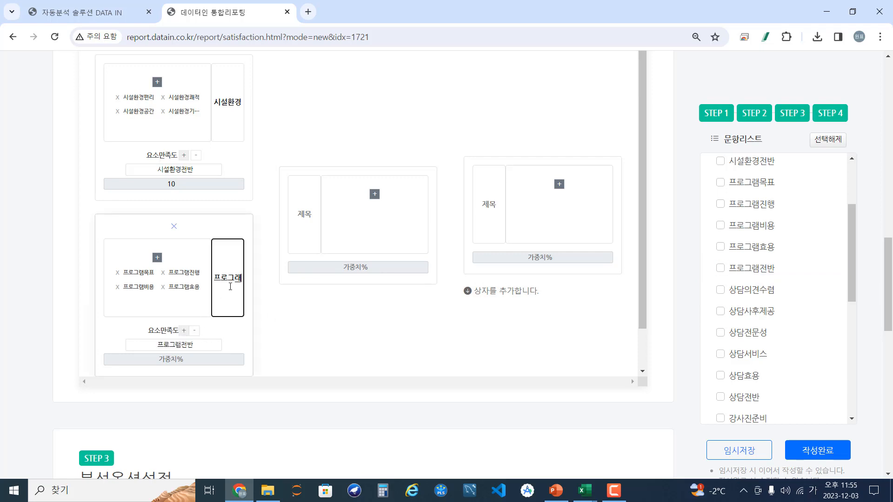
{"action": "scroll", "coordinate": [273, 325], "scroll_direction": "down", "scroll_amount": 1}
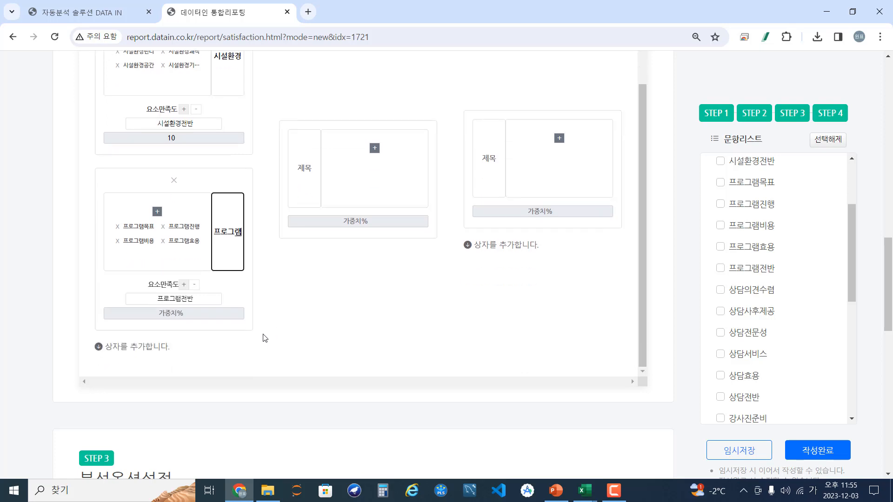
{"action": "left_click", "coordinate": [183, 316]}
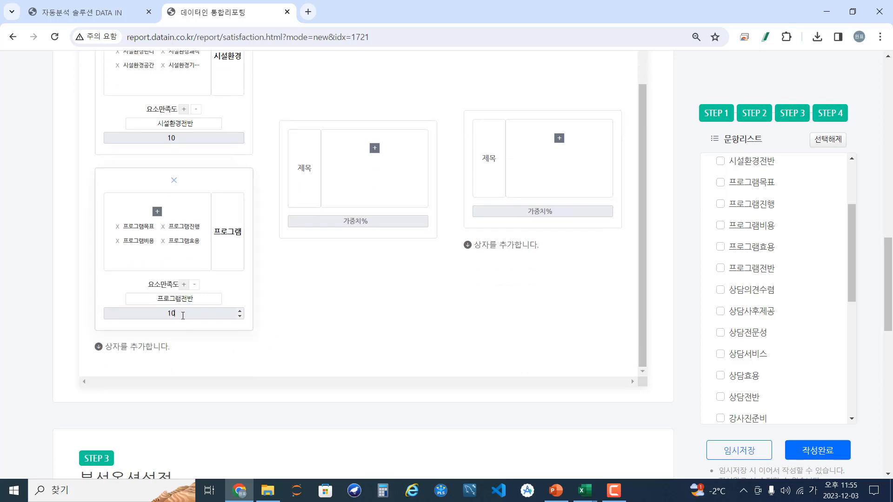
Add a third element box containing the items 상담의견수렴, 상담사후제공, 상담전문성, 상담서비스 and 상담효용
{"action": "left_click", "coordinate": [138, 347]}
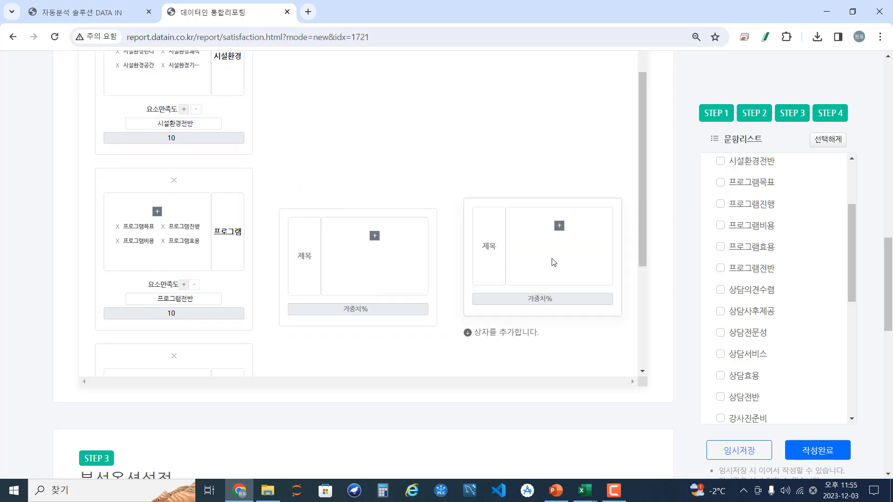
{"action": "scroll", "coordinate": [553, 261], "scroll_direction": "down", "scroll_amount": 3}
{"action": "scroll", "coordinate": [780, 273], "scroll_direction": "down", "scroll_amount": 1}
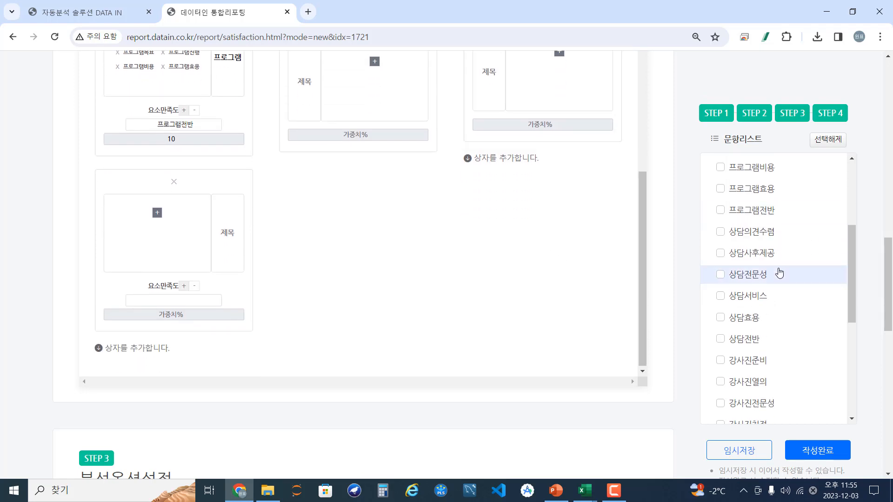
{"action": "left_click", "coordinate": [762, 233]}
{"action": "left_click", "coordinate": [764, 253]}
{"action": "left_click", "coordinate": [757, 275]}
{"action": "left_click", "coordinate": [751, 296]}
{"action": "left_click", "coordinate": [746, 318]}
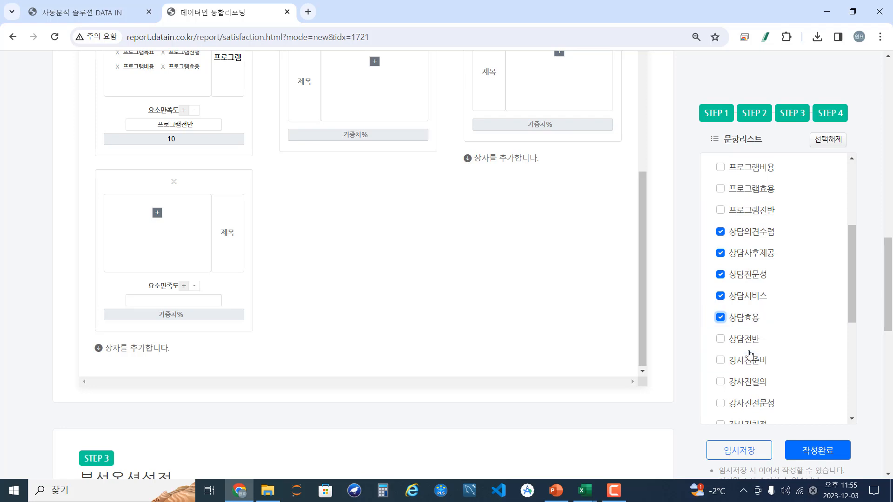
{"action": "left_click", "coordinate": [157, 212]}
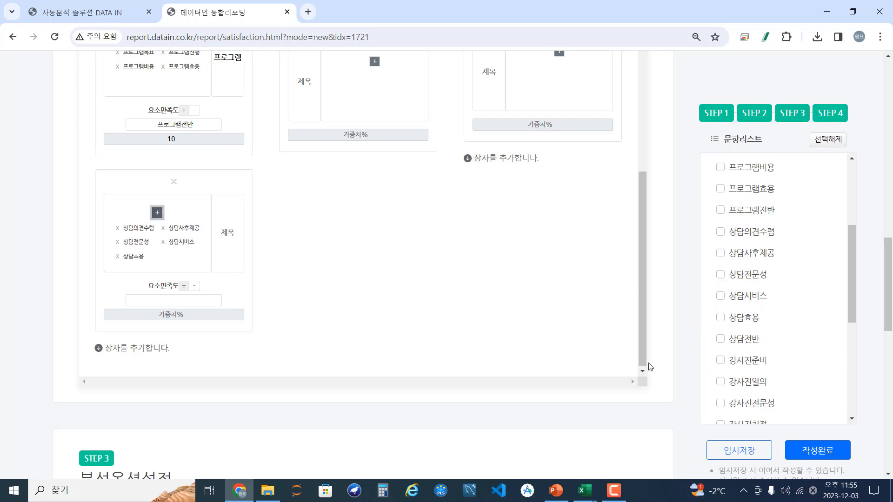
Complete the third element box with 상담전반 as its 요소만족도, the title 상담 and a weight of 10
{"action": "left_click", "coordinate": [743, 339]}
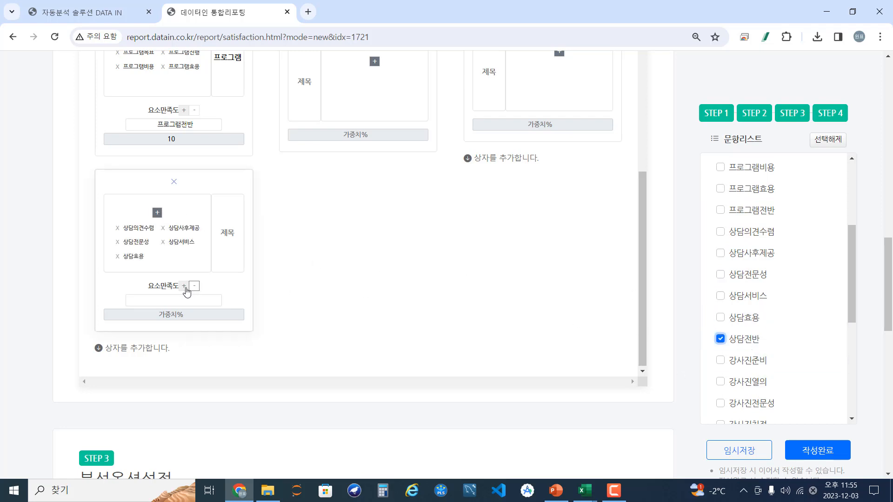
{"action": "left_click", "coordinate": [185, 288]}
{"action": "left_click", "coordinate": [228, 238]}
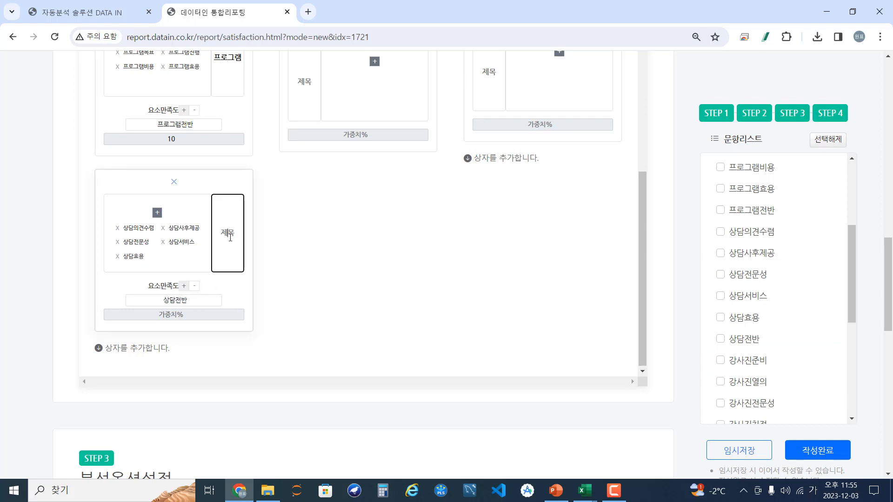
{"action": "type", "text": "ㅅ대"}
{"action": "left_click", "coordinate": [201, 315]}
{"action": "type", "text": "1"}
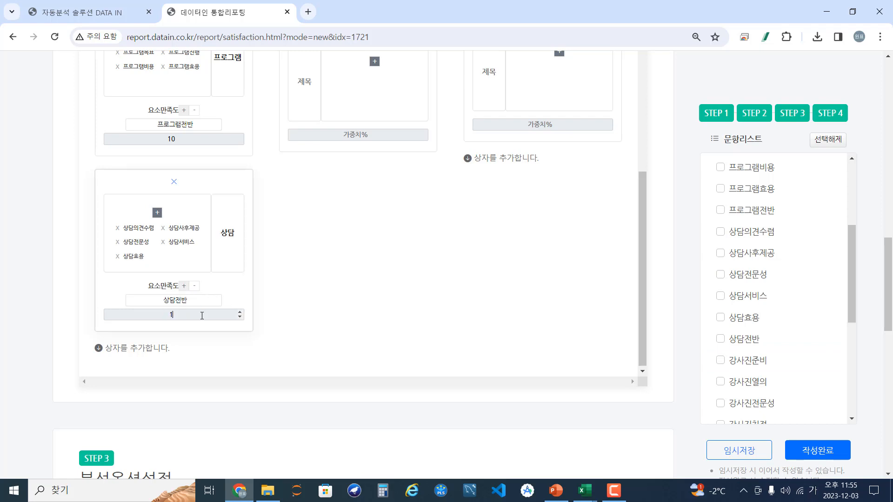
{"action": "type", "text": "0"}
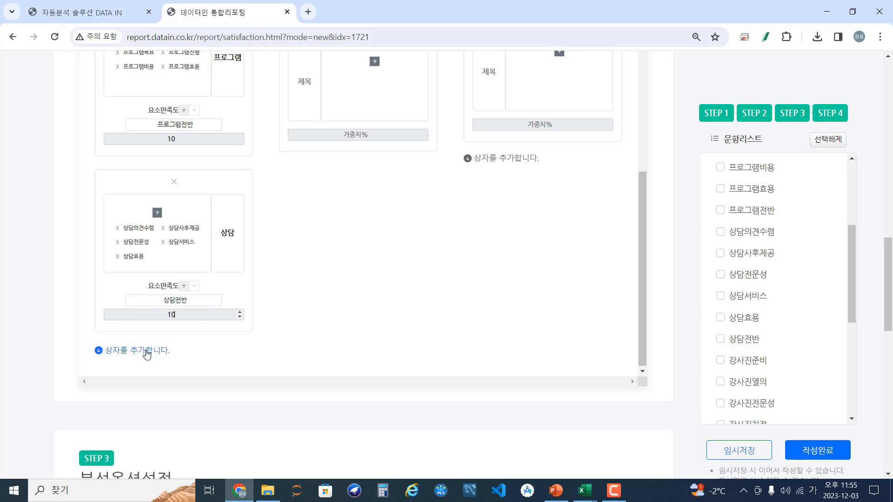
Add a fourth element box containing the items 강사진준비, 강사진열의, 강사진전문성, 강사진친절 and 강사진활동다양성
{"action": "left_click", "coordinate": [146, 349]}
{"action": "scroll", "coordinate": [316, 274], "scroll_direction": "down", "scroll_amount": 1}
{"action": "scroll", "coordinate": [315, 275], "scroll_direction": "down", "scroll_amount": 3}
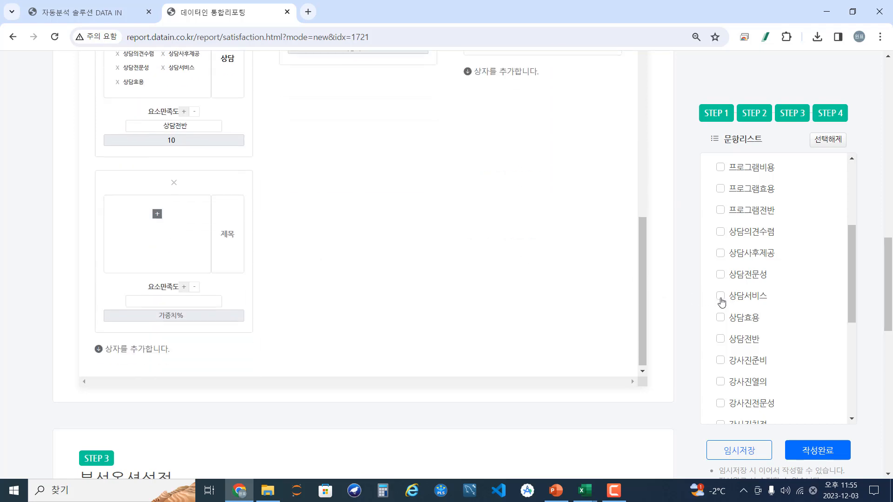
{"action": "scroll", "coordinate": [773, 304], "scroll_direction": "down", "scroll_amount": 3}
{"action": "left_click", "coordinate": [756, 246]}
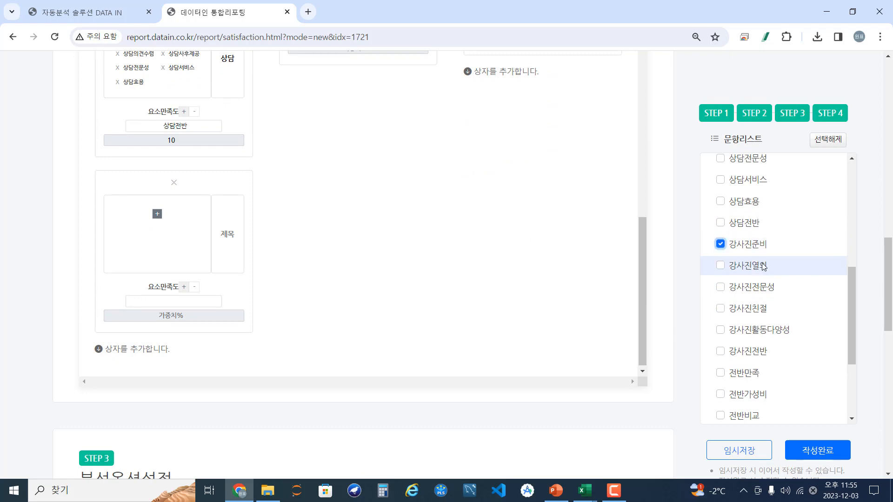
{"action": "left_click", "coordinate": [765, 268]}
{"action": "left_click", "coordinate": [758, 289]}
{"action": "left_click", "coordinate": [759, 308]}
{"action": "left_click", "coordinate": [759, 330]}
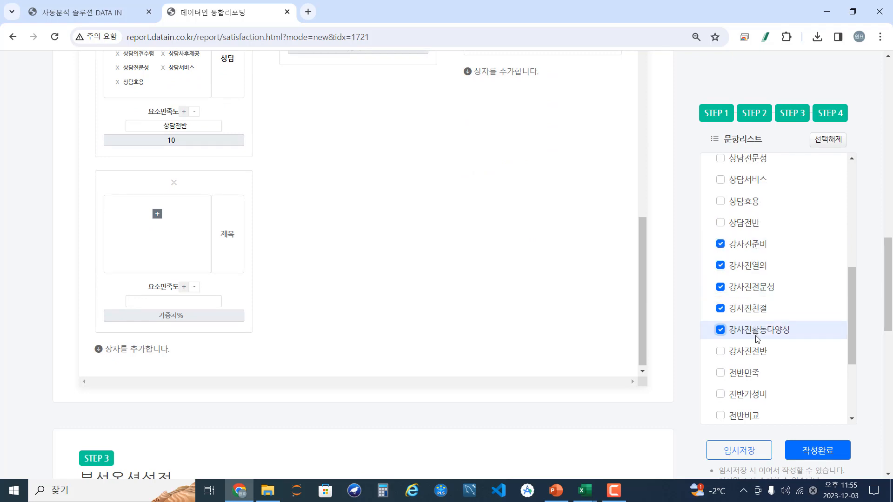
{"action": "left_click", "coordinate": [157, 214]}
Complete the fourth element box with 강사진전반 as its 요소만족도, a weight of 10 and the title 강사
{"action": "left_click", "coordinate": [744, 356]}
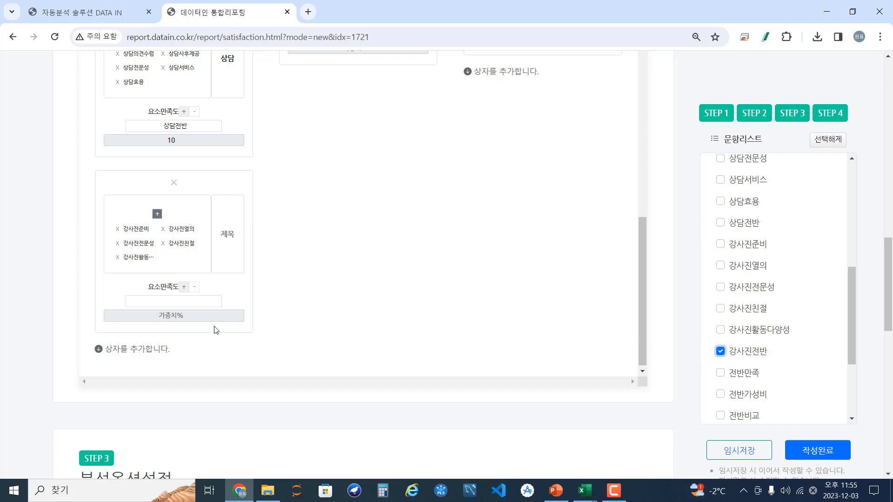
{"action": "left_click", "coordinate": [183, 286]}
{"action": "left_click", "coordinate": [198, 318]}
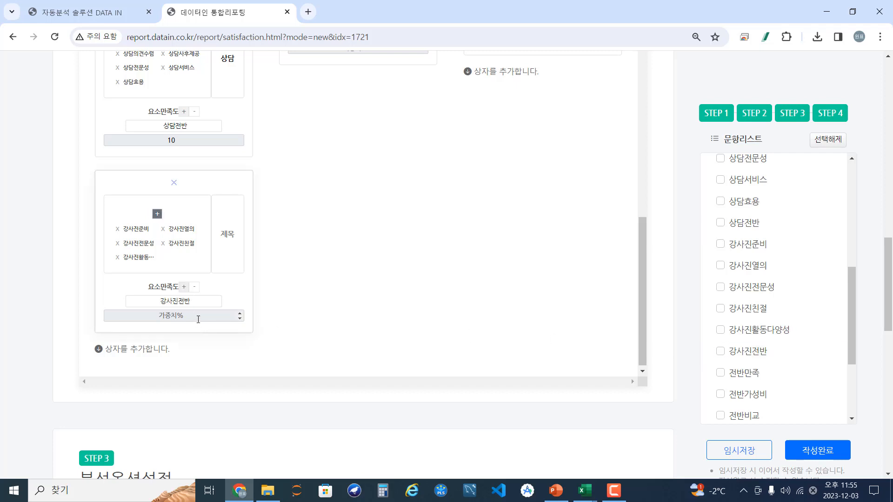
{"action": "type", "text": "10"}
{"action": "left_click", "coordinate": [224, 245]}
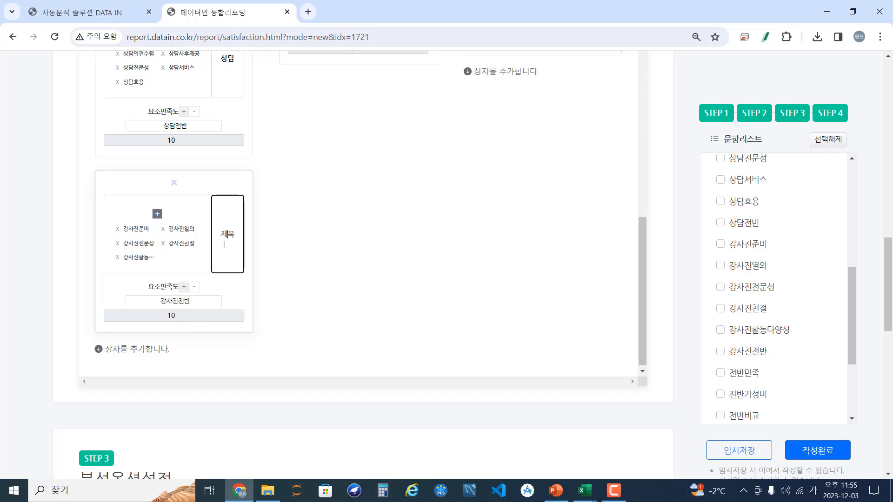
{"action": "type", "text": "강새"}
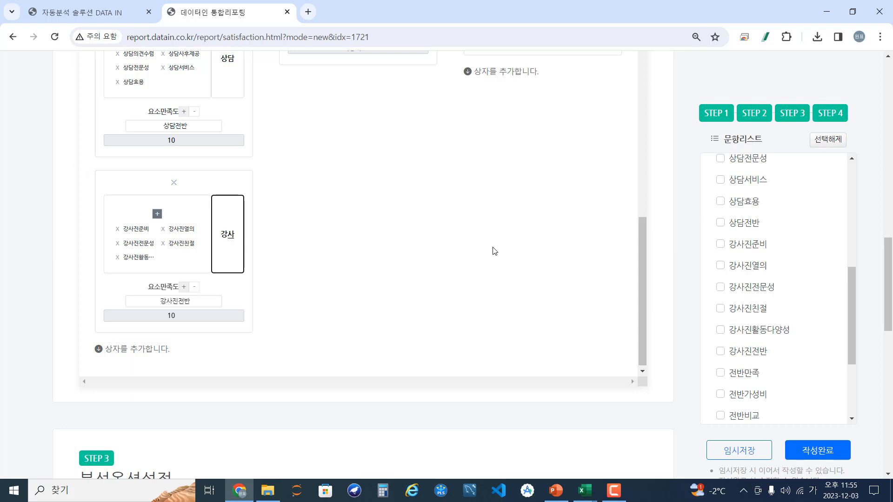
Title the middle box of the model 전반만족도 and add the items 전반만족, 전반가성비 and 전반비교 to it
{"action": "scroll", "coordinate": [492, 249], "scroll_direction": "up", "scroll_amount": 6}
{"action": "scroll", "coordinate": [489, 253], "scroll_direction": "down", "scroll_amount": 1}
{"action": "scroll", "coordinate": [298, 233], "scroll_direction": "down", "scroll_amount": 2}
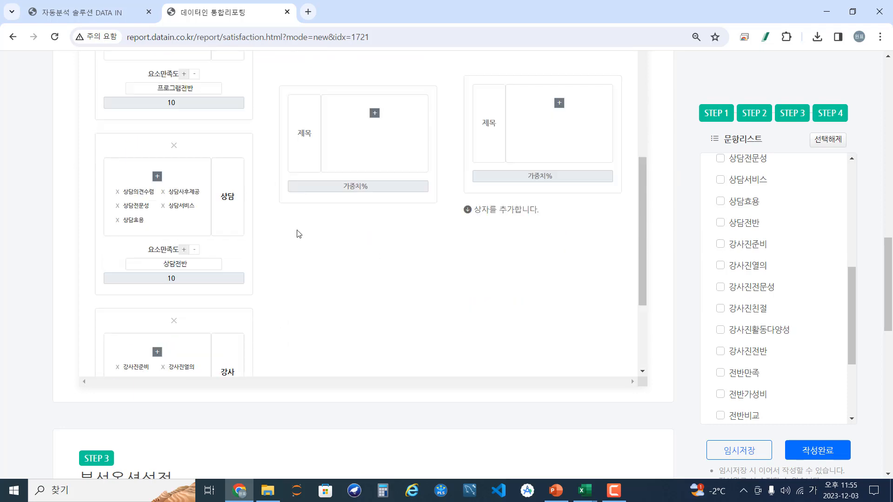
{"action": "left_click", "coordinate": [294, 143]}
{"action": "type", "text": "전배만족"}
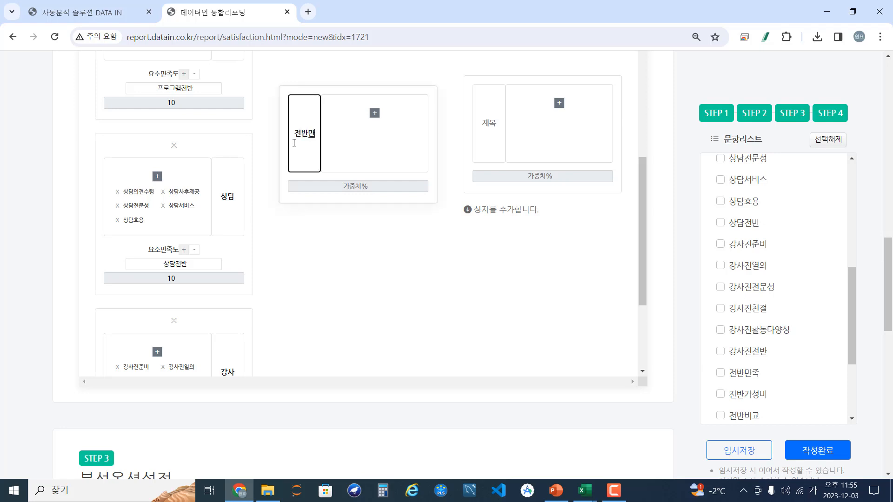
{"action": "type", "text": "도"}
{"action": "scroll", "coordinate": [850, 317], "scroll_direction": "down", "scroll_amount": 3}
{"action": "left_click", "coordinate": [753, 241]}
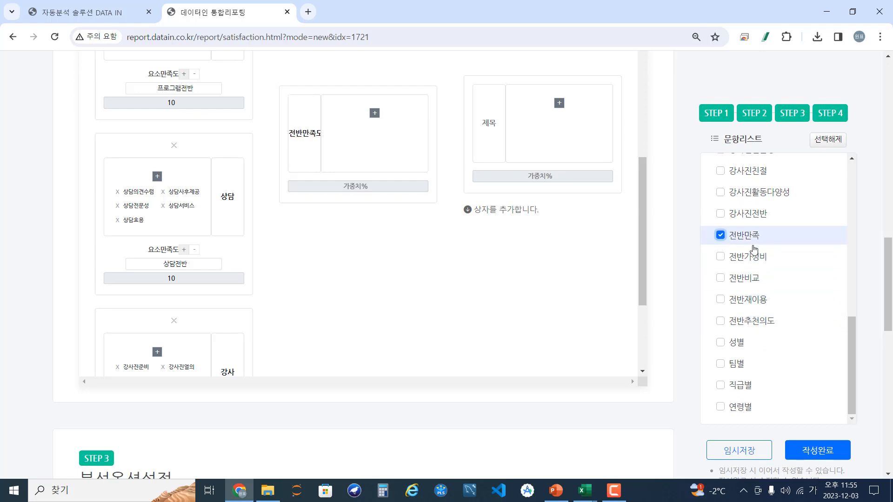
{"action": "left_click", "coordinate": [752, 259]}
{"action": "left_click", "coordinate": [751, 279]}
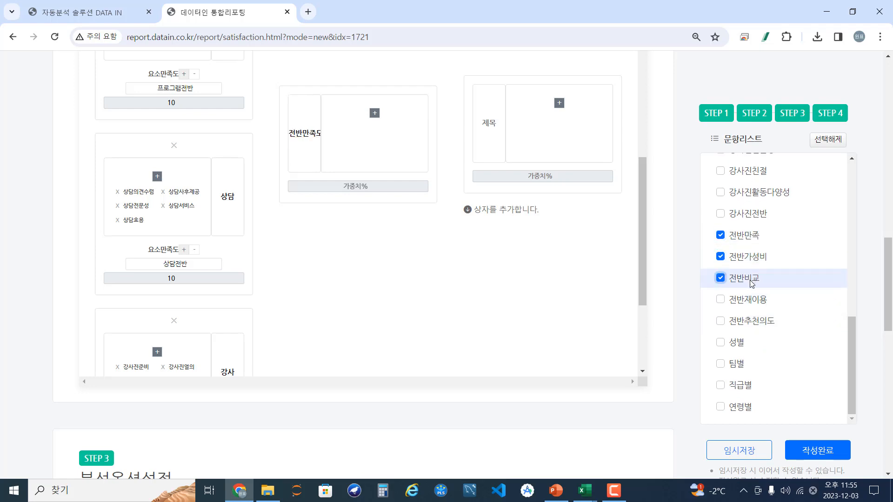
{"action": "left_click", "coordinate": [374, 113]}
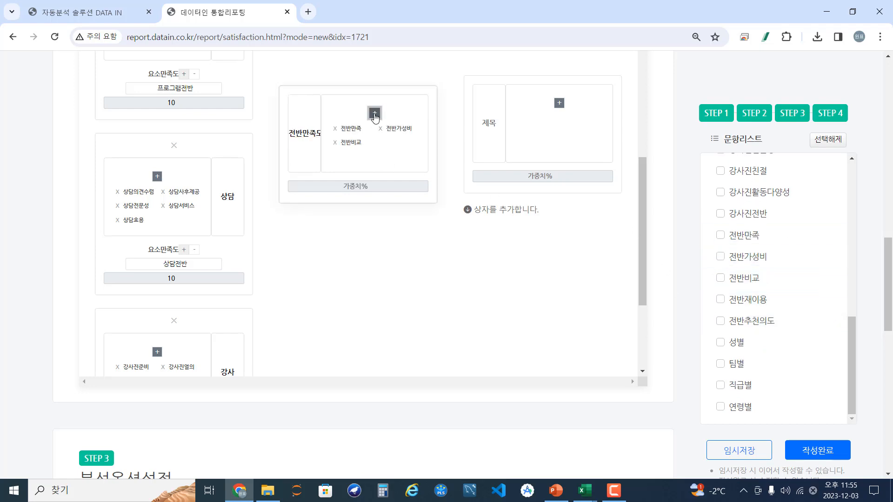
Title the last box of the model 성과 and add the items 전반재이용 and 전반추천의도 to it
{"action": "left_click", "coordinate": [488, 131]}
{"action": "type", "text": "성과"}
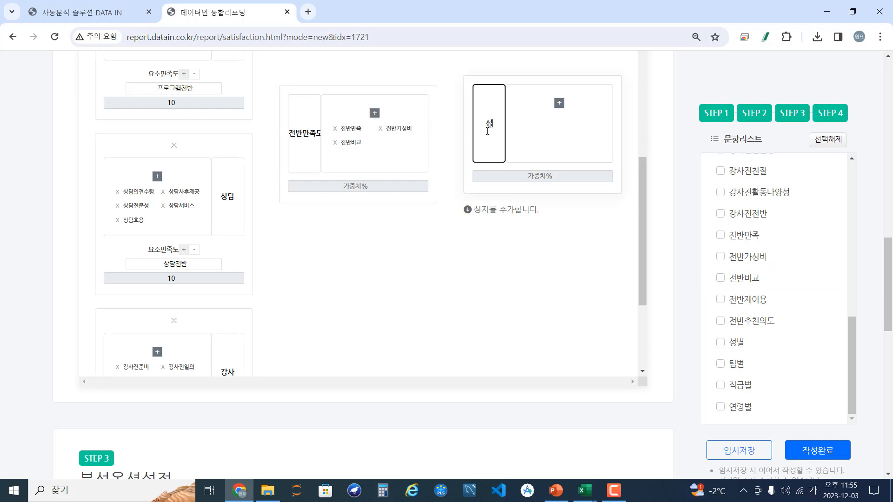
{"action": "left_click", "coordinate": [768, 302]}
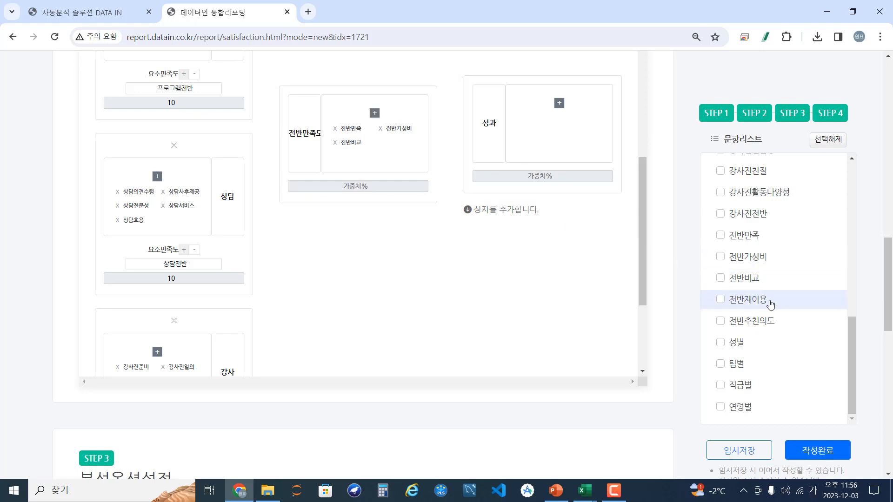
{"action": "left_click", "coordinate": [720, 299]}
{"action": "left_click", "coordinate": [721, 322]}
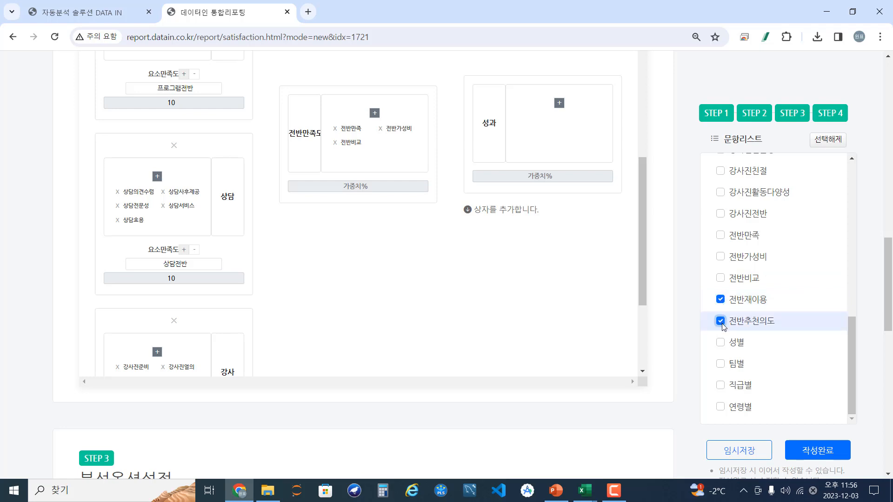
{"action": "left_click", "coordinate": [559, 104]}
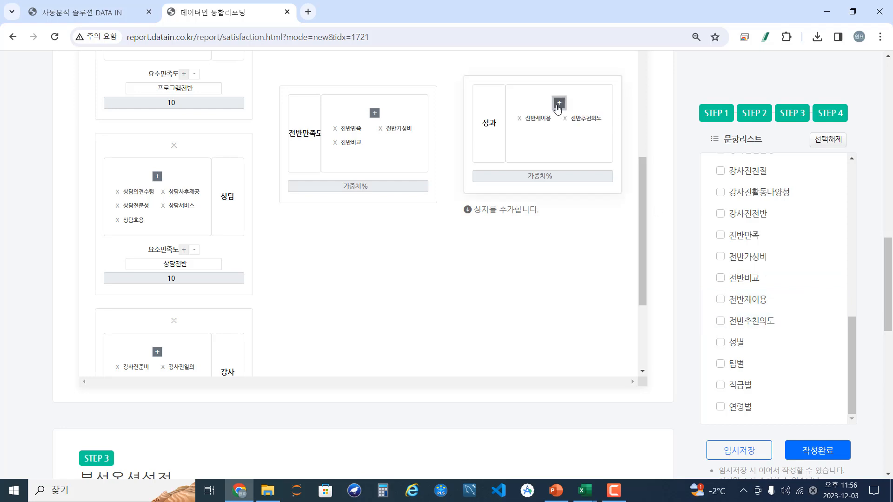
Set the weight (가중치) of the 전반만족도 box to 40 and of the 성과 box to 20
{"action": "left_click", "coordinate": [399, 183]}
{"action": "type", "text": "2"}
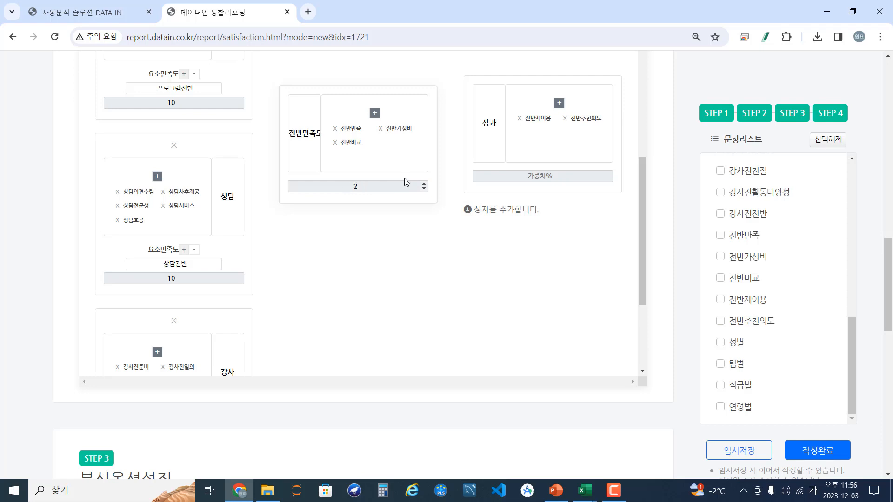
{"action": "key", "text": "BackSpace"}
{"action": "type", "text": "40"}
{"action": "left_click", "coordinate": [566, 176]}
{"action": "type", "text": "20"}
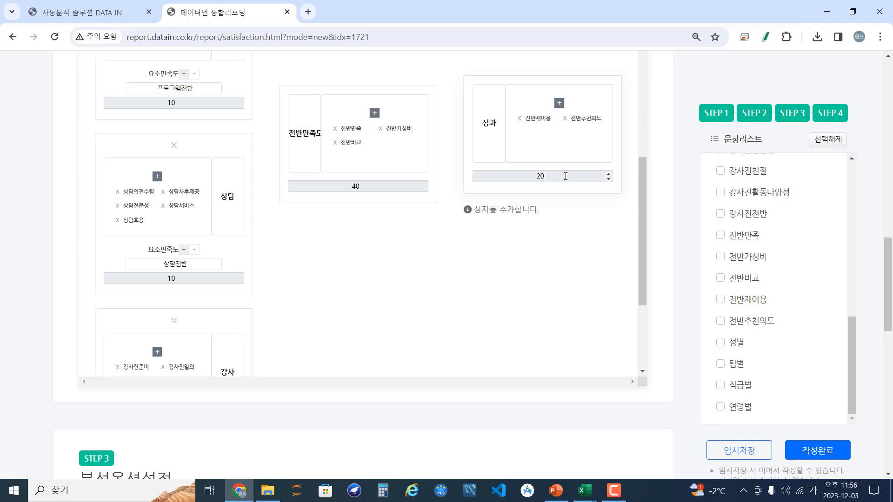
Review the completed analysis model and set the score conversion method (점수변환방식) in the analysis options to 100점으로 변환
{"action": "scroll", "coordinate": [413, 193], "scroll_direction": "down", "scroll_amount": 1}
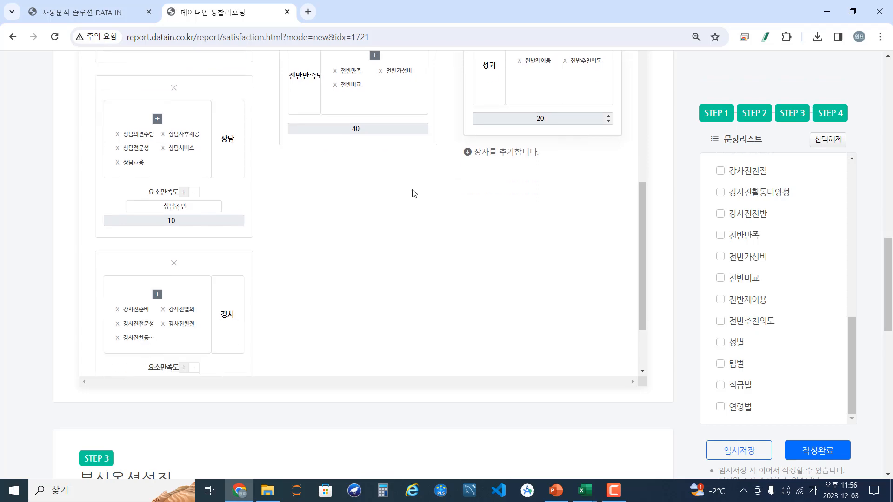
{"action": "scroll", "coordinate": [128, 221], "scroll_direction": "up", "scroll_amount": 5}
{"action": "scroll", "coordinate": [14, 229], "scroll_direction": "up", "scroll_amount": 4}
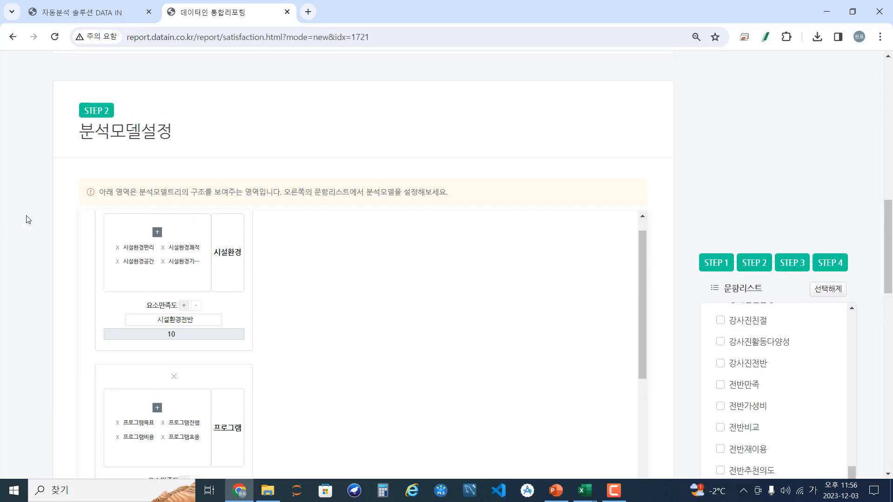
{"action": "scroll", "coordinate": [65, 209], "scroll_direction": "down", "scroll_amount": 3}
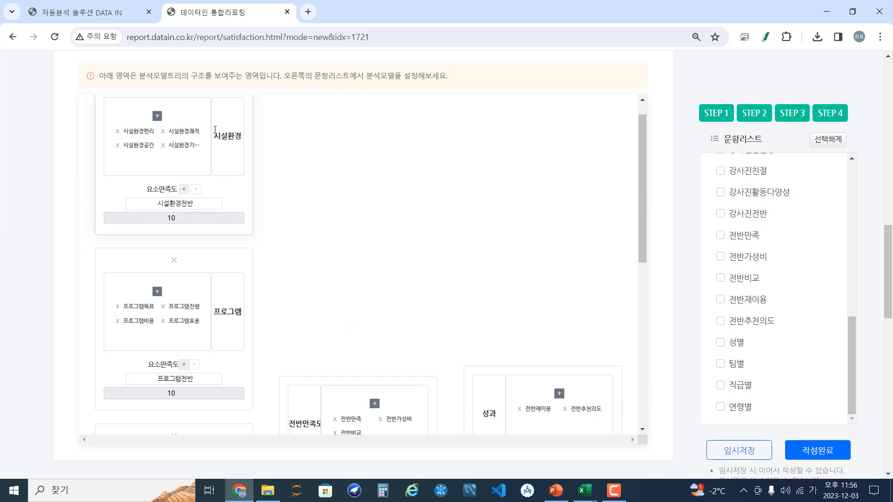
{"action": "scroll", "coordinate": [157, 188], "scroll_direction": "down", "scroll_amount": 4}
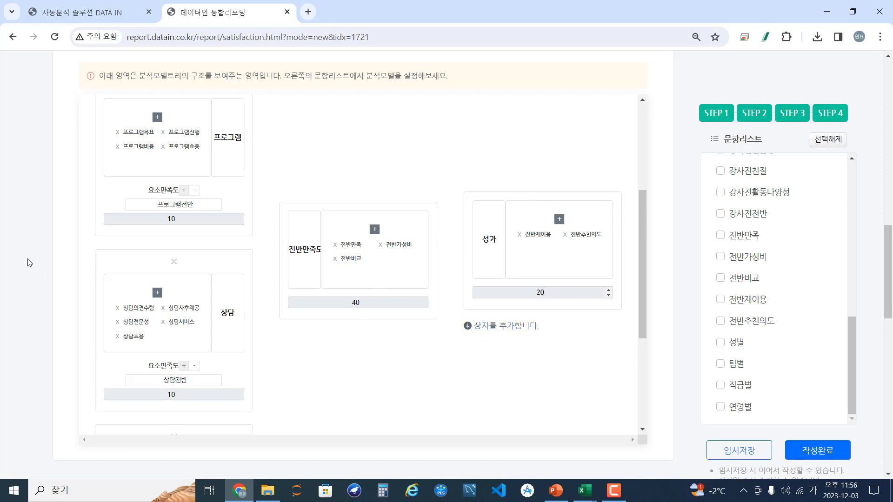
{"action": "scroll", "coordinate": [27, 259], "scroll_direction": "down", "scroll_amount": 9}
{"action": "scroll", "coordinate": [118, 231], "scroll_direction": "down", "scroll_amount": 1}
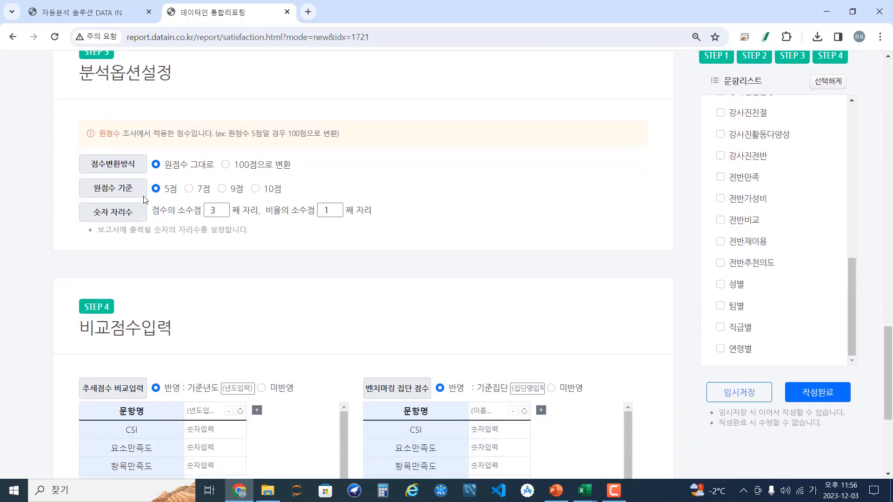
{"action": "left_click", "coordinate": [226, 165]}
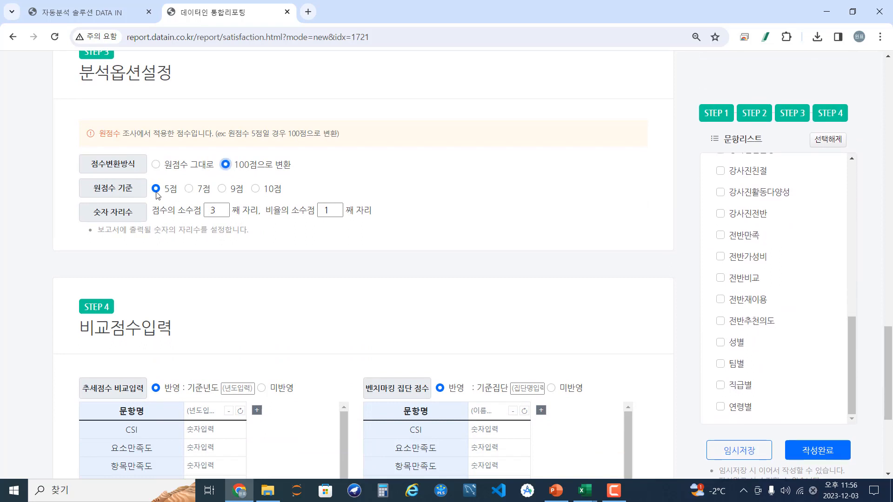
{"action": "double_click", "coordinate": [223, 213]}
Set both the trend score comparison (추세점수 비교입력) and the benchmarking group scores (벤치마킹 집단 점수) to 미반영
{"action": "scroll", "coordinate": [222, 227], "scroll_direction": "down", "scroll_amount": 5}
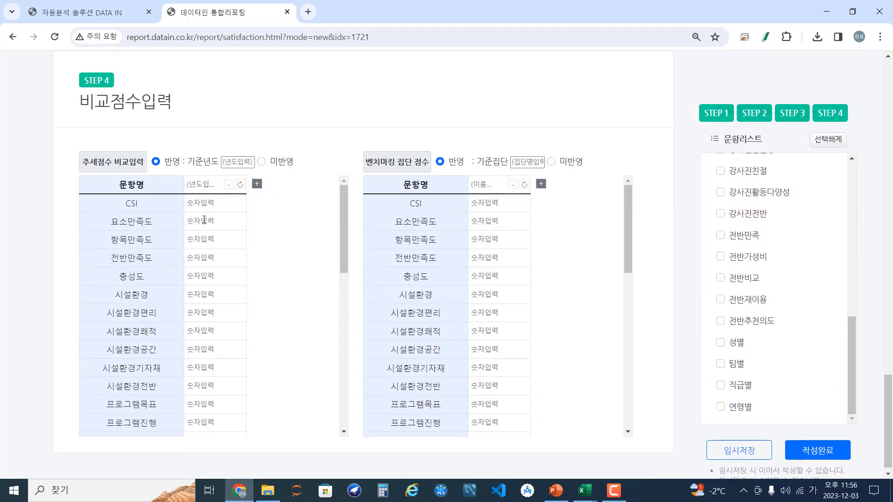
{"action": "scroll", "coordinate": [205, 220], "scroll_direction": "down", "scroll_amount": 10}
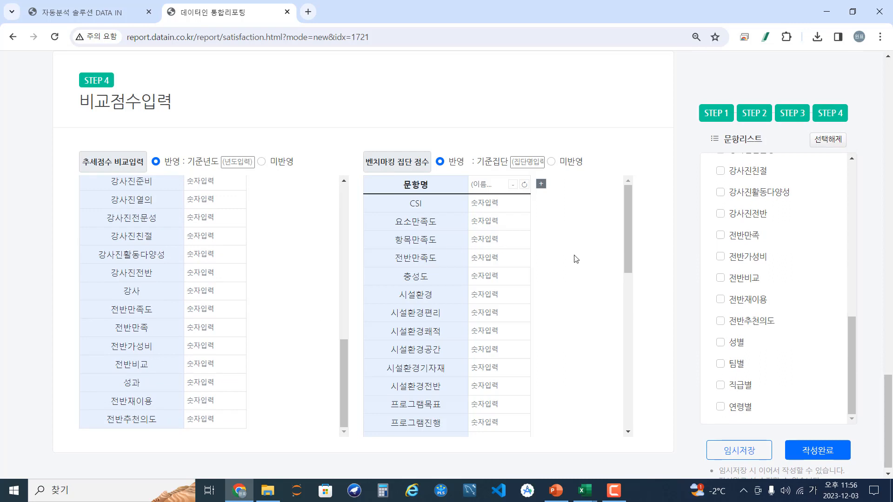
{"action": "scroll", "coordinate": [492, 230], "scroll_direction": "down", "scroll_amount": 10}
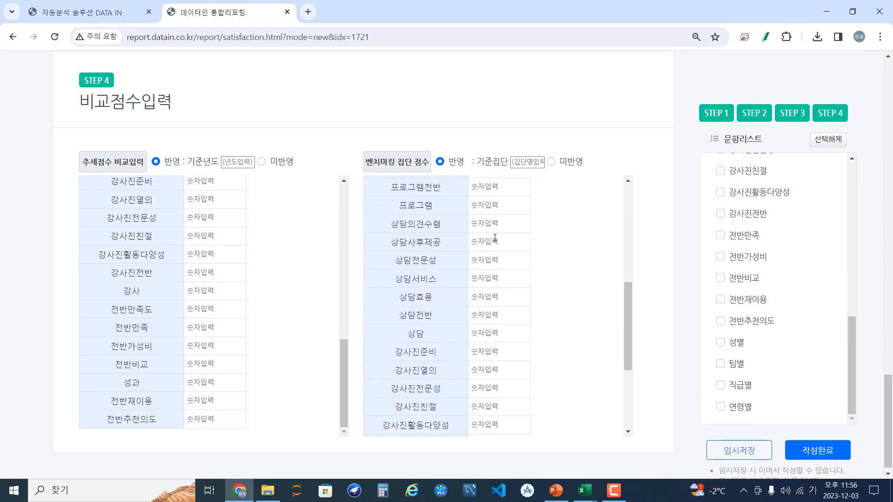
{"action": "scroll", "coordinate": [495, 238], "scroll_direction": "down", "scroll_amount": 1}
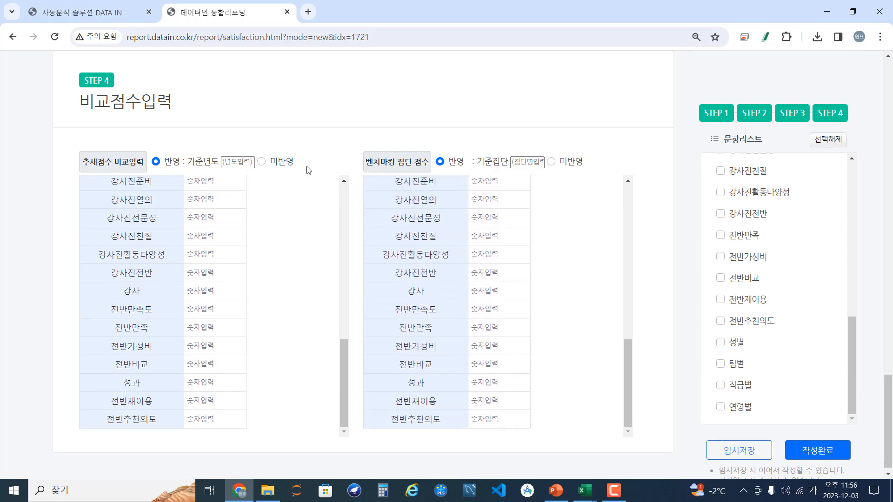
{"action": "left_click", "coordinate": [262, 163]}
{"action": "left_click", "coordinate": [551, 162]}
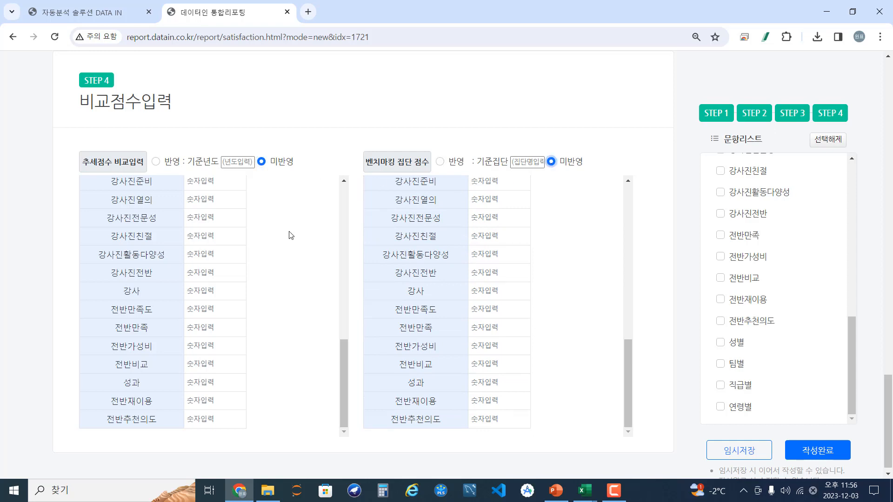
Submit the finished report setup as complete (작성완료)
{"action": "scroll", "coordinate": [4, 301], "scroll_direction": "down", "scroll_amount": 2}
{"action": "scroll", "coordinate": [175, 276], "scroll_direction": "down", "scroll_amount": 1}
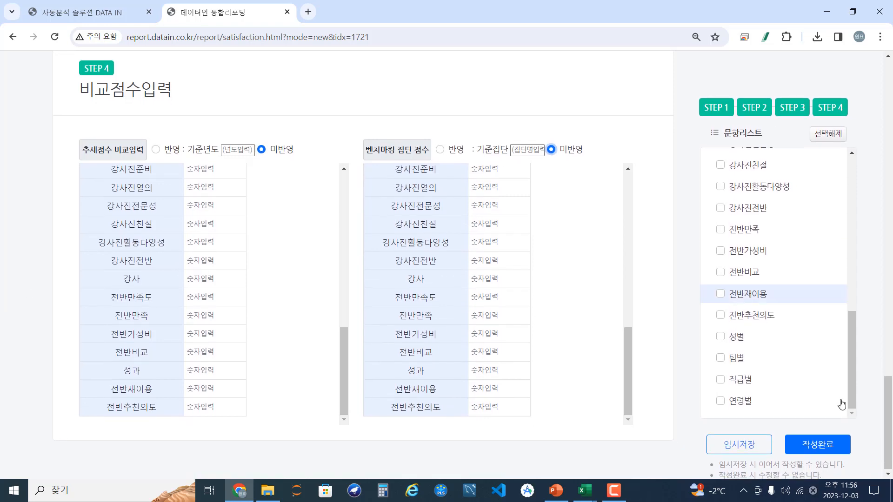
{"action": "left_click", "coordinate": [828, 458]}
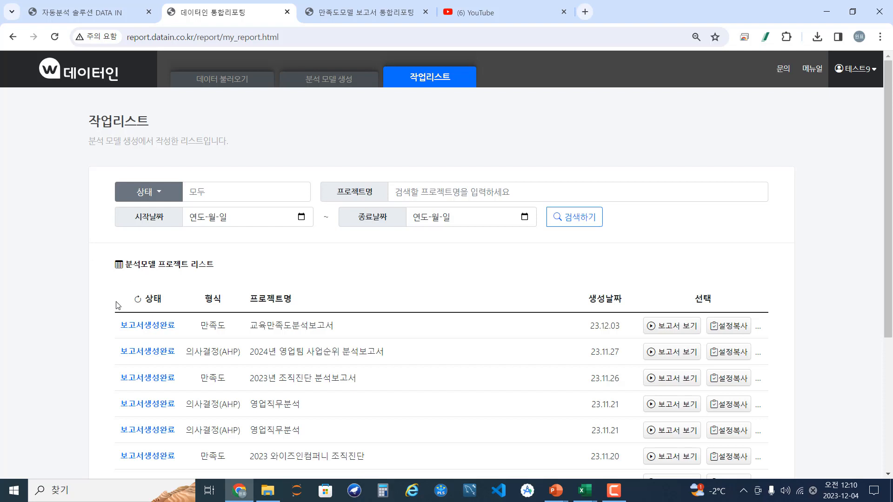
Check the status of 교육만족도분석보고서 in the project list and open its generated report
{"action": "left_click_drag", "start_coordinate": [119, 331], "coordinate": [176, 327]}
{"action": "scroll", "coordinate": [95, 313], "scroll_direction": "down", "scroll_amount": 1}
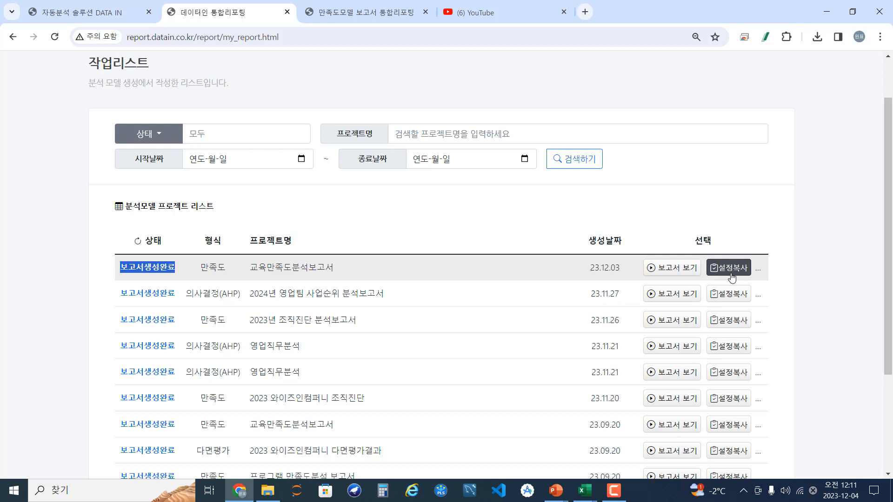
{"action": "left_click", "coordinate": [686, 269]}
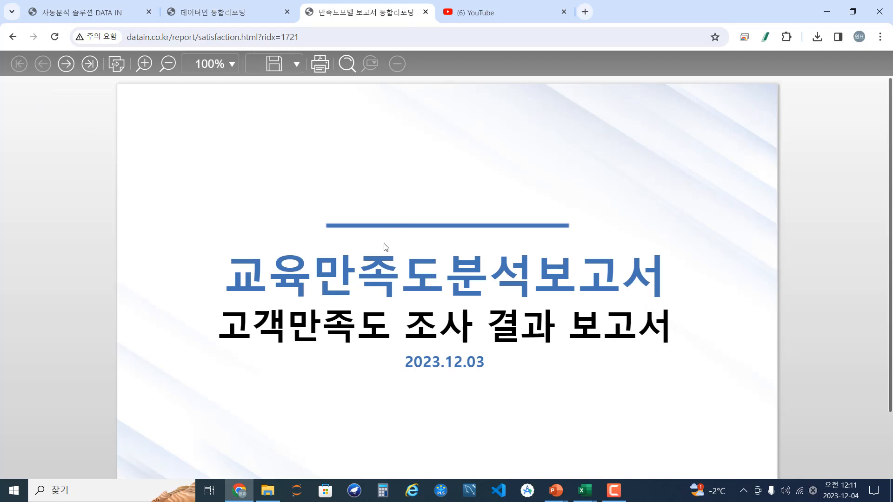
Page through the report's part 1 survey overview (조사 개요) up to the CSI (종합만족도) page
{"action": "left_click", "coordinate": [72, 67]}
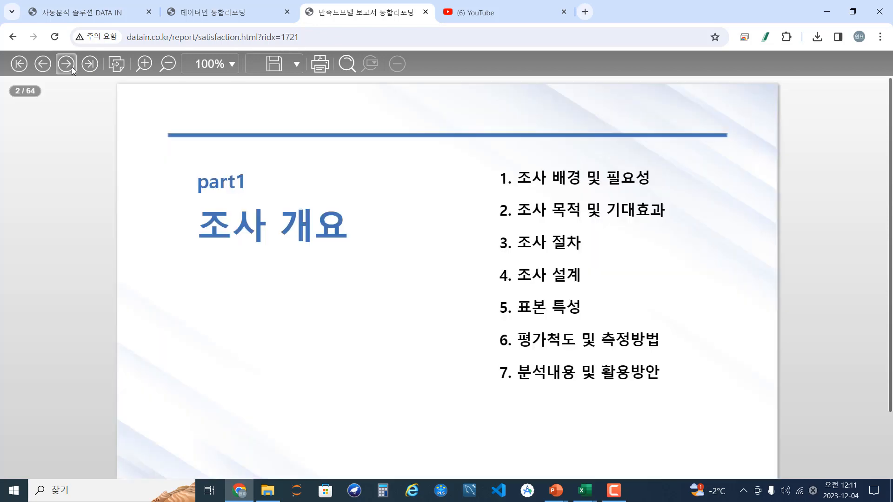
{"action": "left_click", "coordinate": [71, 67]}
{"action": "left_click", "coordinate": [71, 67]}
{"action": "left_click", "coordinate": [71, 67]}
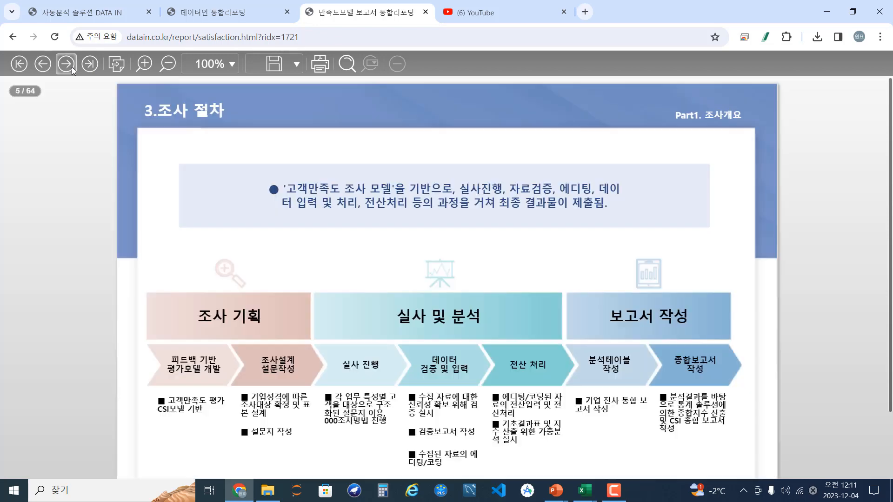
{"action": "left_click", "coordinate": [71, 67]}
{"action": "left_click", "coordinate": [72, 67]}
{"action": "left_click", "coordinate": [72, 67]}
{"action": "left_click", "coordinate": [71, 67]}
{"action": "left_click", "coordinate": [72, 67]}
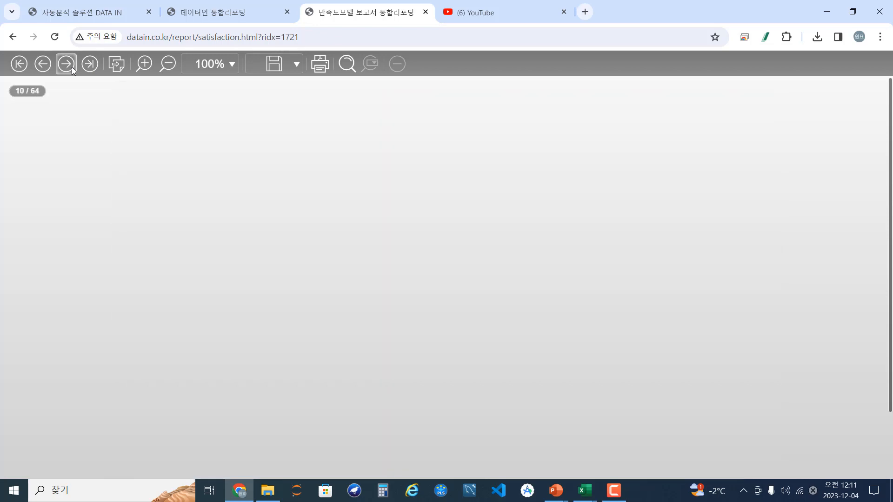
{"action": "left_click", "coordinate": [71, 67]}
{"action": "left_click", "coordinate": [72, 67]}
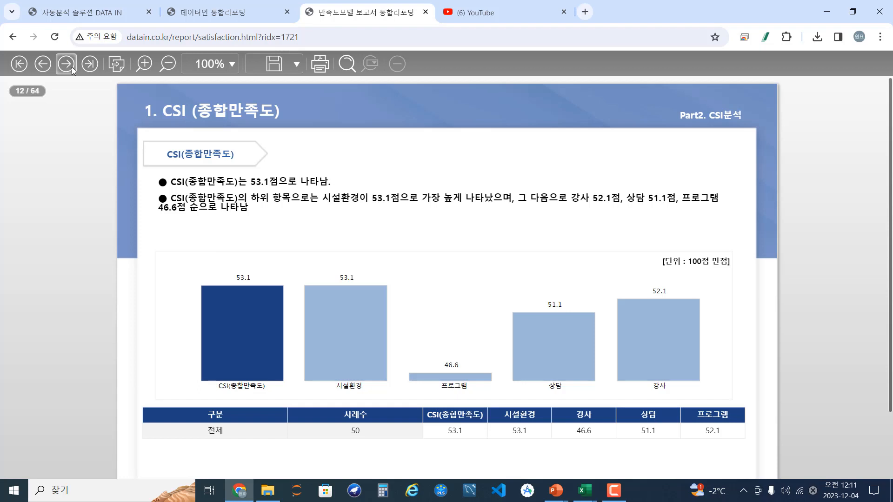
Examine the part 2 CSI analysis pages, from the 종합만족도 chart through 시설환경, 상담 and 전반만족도, up to the IPA section cover
{"action": "scroll", "coordinate": [336, 365], "scroll_direction": "down", "scroll_amount": 1}
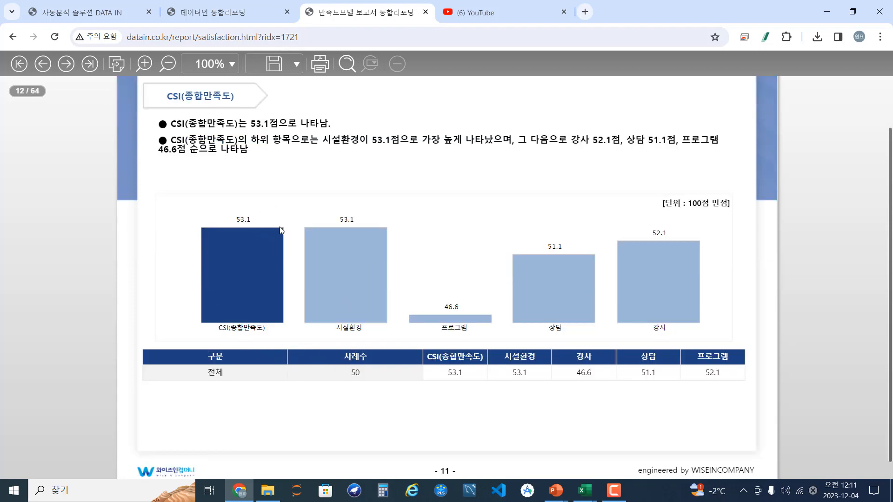
{"action": "left_click", "coordinate": [66, 65]}
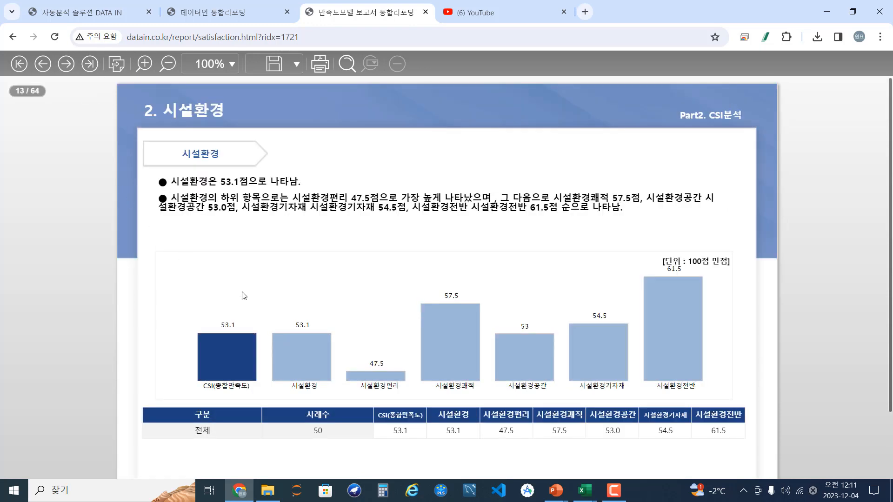
{"action": "left_click", "coordinate": [67, 67]}
{"action": "left_click", "coordinate": [67, 66]}
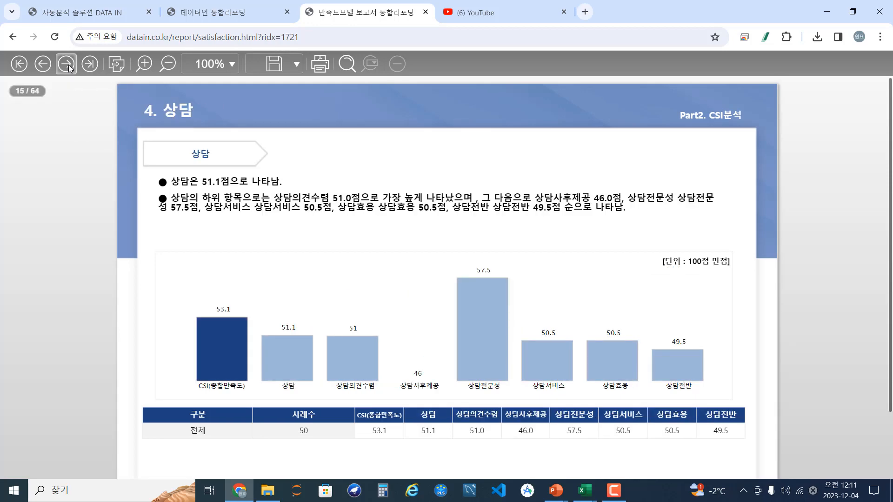
{"action": "left_click", "coordinate": [68, 66]}
{"action": "left_click", "coordinate": [68, 67]}
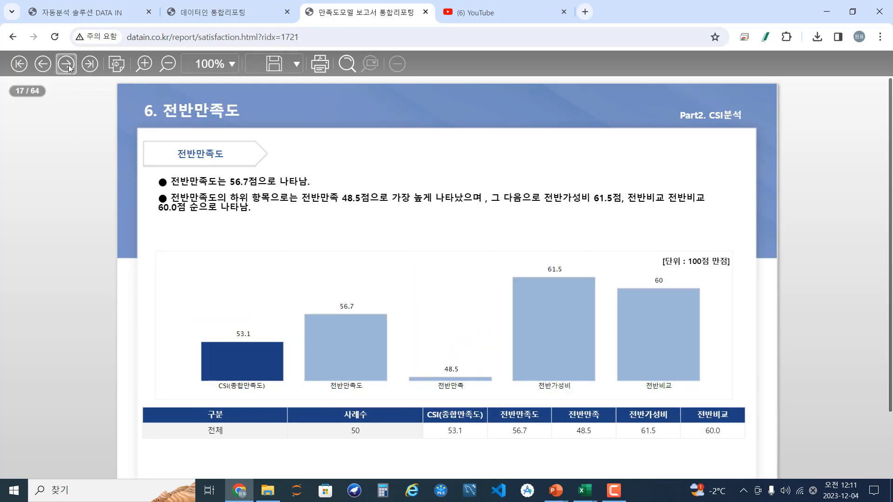
{"action": "left_click", "coordinate": [68, 66]}
{"action": "left_click", "coordinate": [68, 67]}
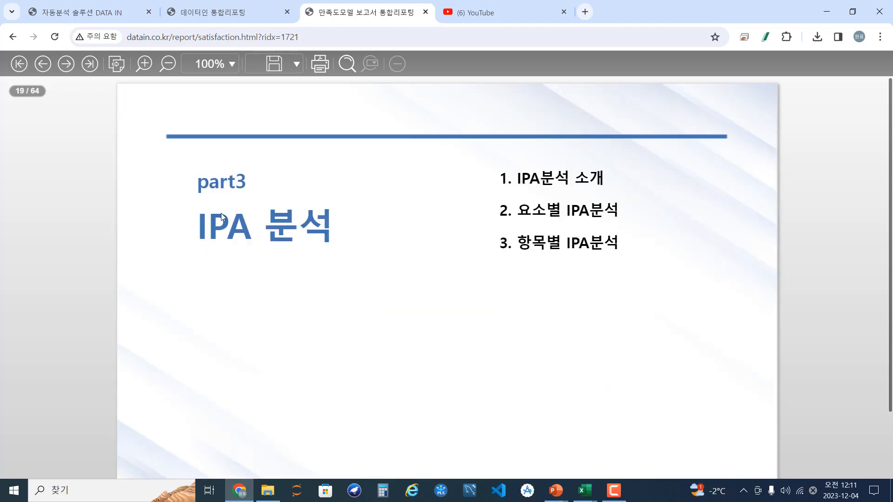
Examine the IPA analysis pages: the introduction, the overall result and the quadrants for 시설환경, 프로그램, 상담 and 강사
{"action": "left_click", "coordinate": [72, 70]}
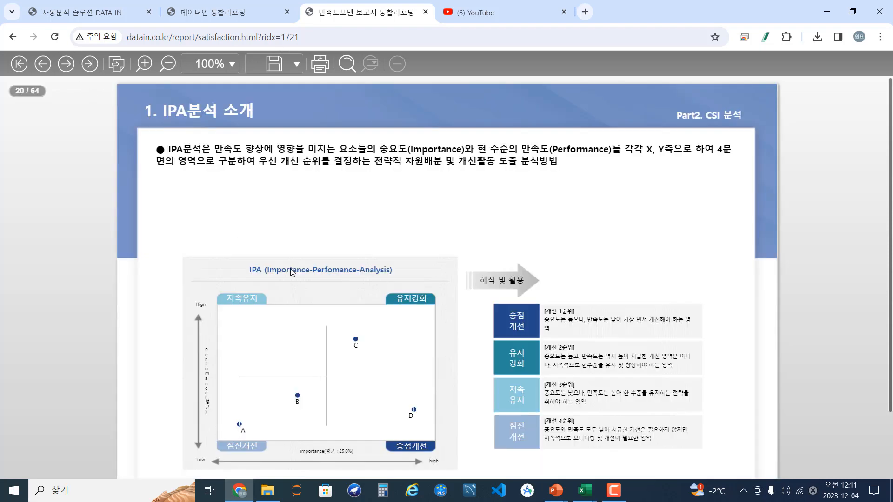
{"action": "left_click", "coordinate": [70, 70]}
{"action": "scroll", "coordinate": [401, 395], "scroll_direction": "down", "scroll_amount": 1}
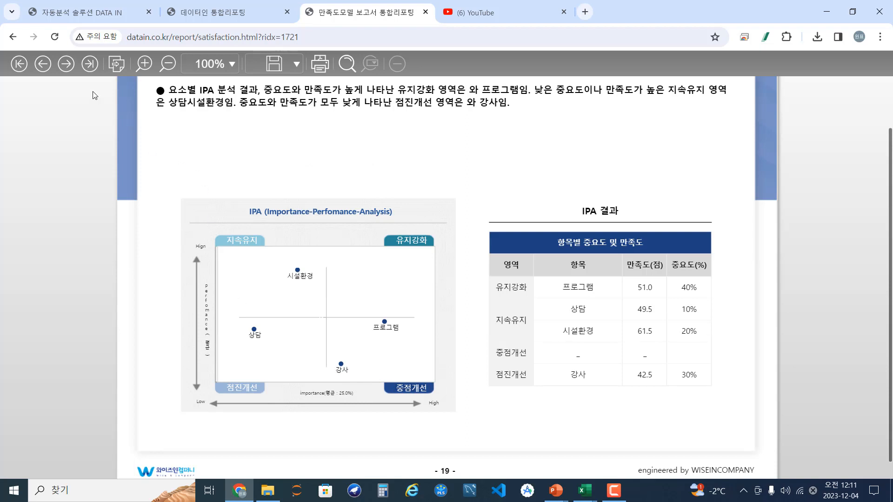
{"action": "left_click", "coordinate": [66, 64]}
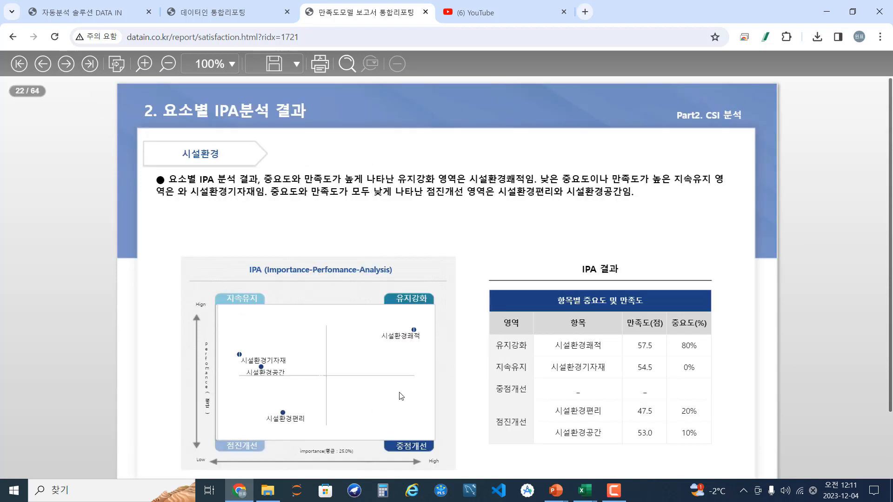
{"action": "left_click", "coordinate": [66, 64]}
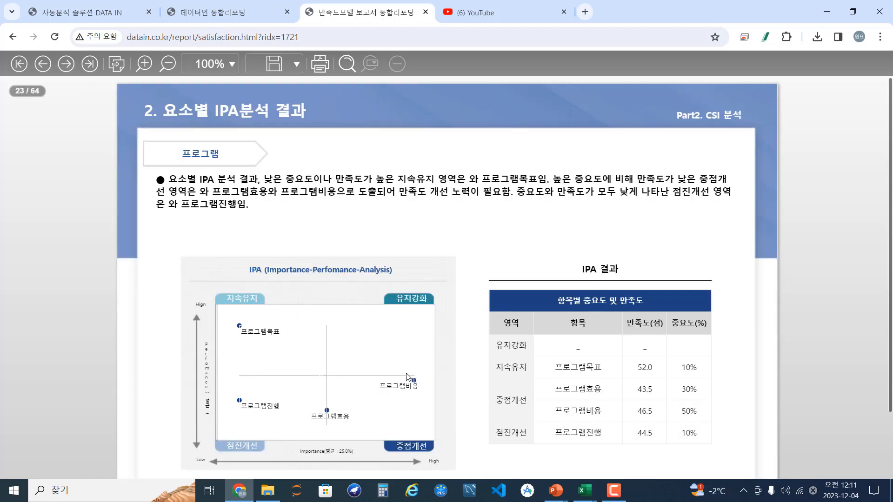
{"action": "left_click", "coordinate": [66, 64]}
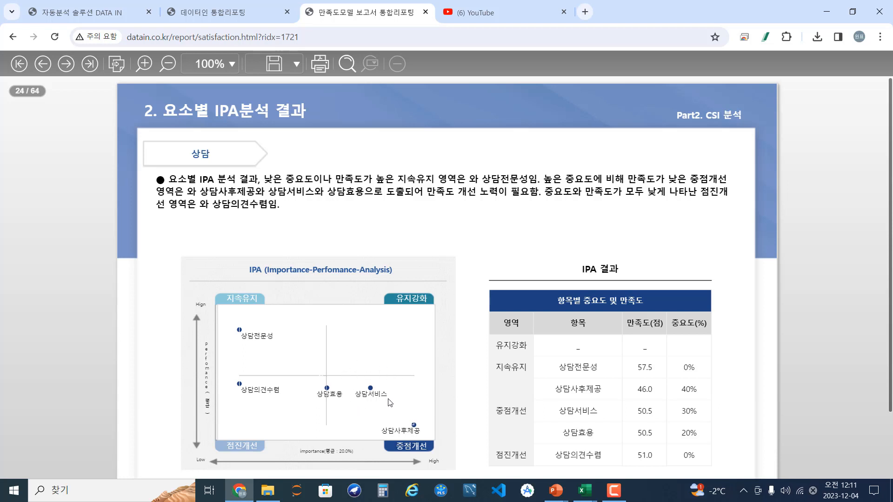
{"action": "left_click", "coordinate": [66, 64]}
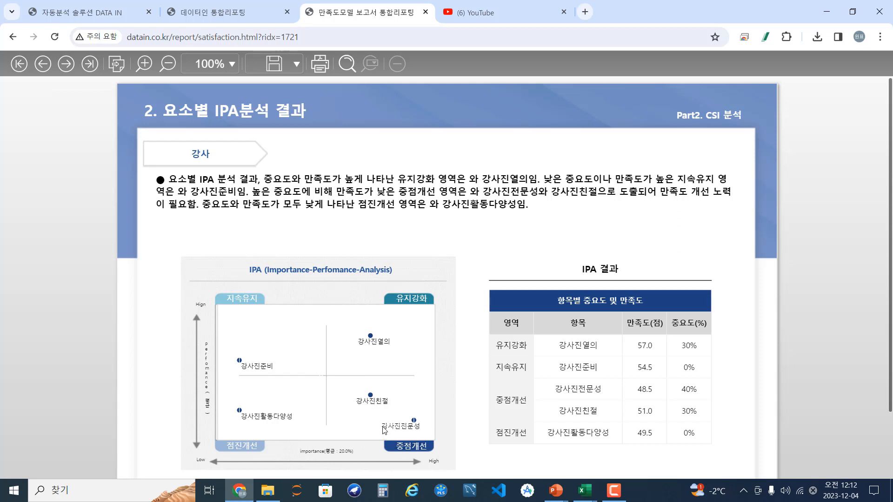
{"action": "left_click", "coordinate": [66, 64]}
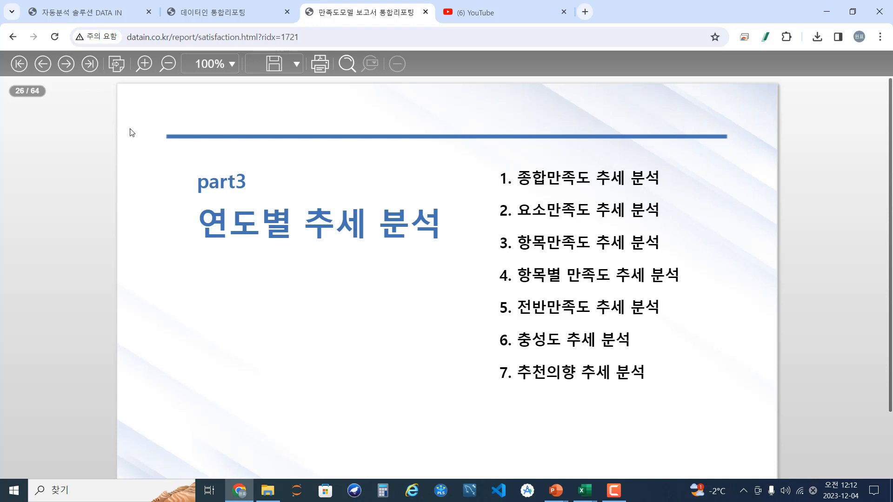
Look through the yearly trend analysis (연도별 추세 분석) pages up to the benchmark section cover
{"action": "left_click", "coordinate": [68, 71]}
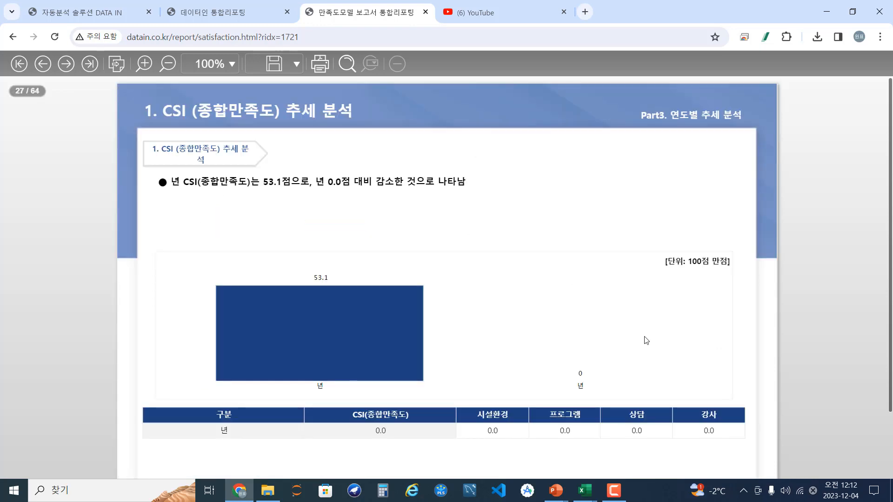
{"action": "left_click", "coordinate": [68, 69]}
{"action": "left_click", "coordinate": [68, 69]}
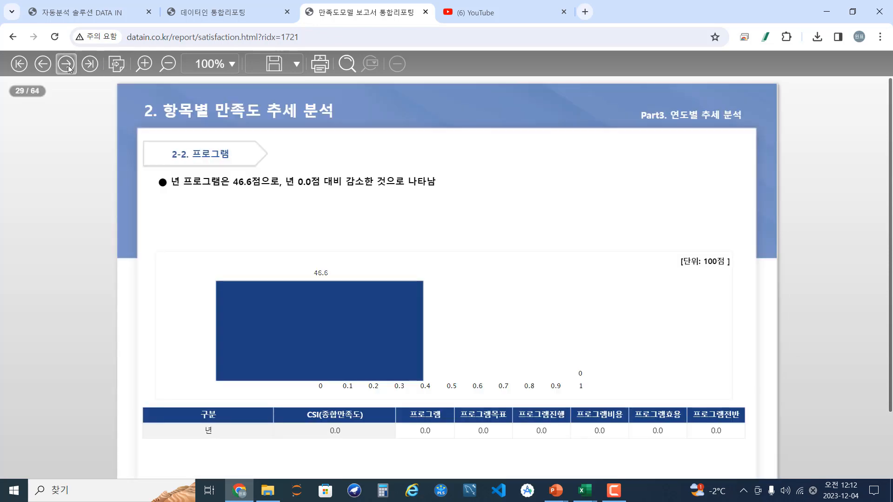
{"action": "left_click", "coordinate": [68, 69]}
{"action": "left_click", "coordinate": [67, 68]}
{"action": "left_click", "coordinate": [68, 69]}
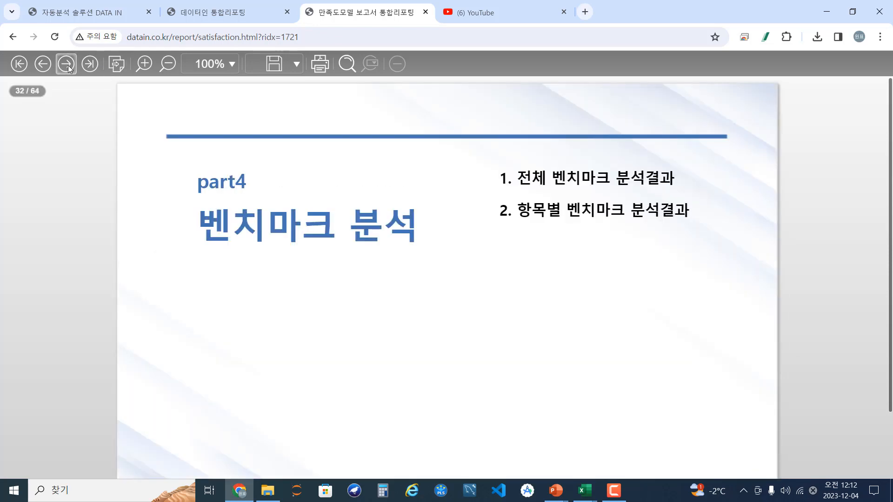
Examine the benchmark analysis (벤치마크 분석) radar charts and comparison tables, continuing to the appendix table 종합만족도_1
{"action": "left_click", "coordinate": [68, 69]}
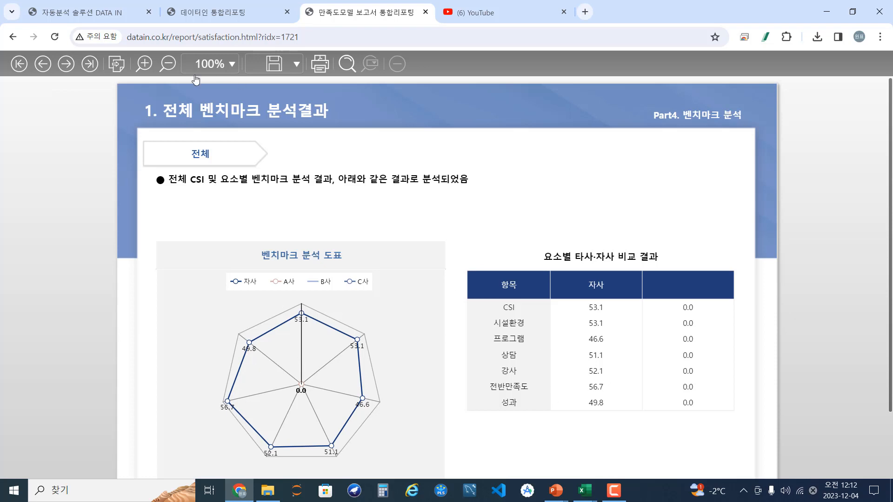
{"action": "left_click", "coordinate": [68, 68]}
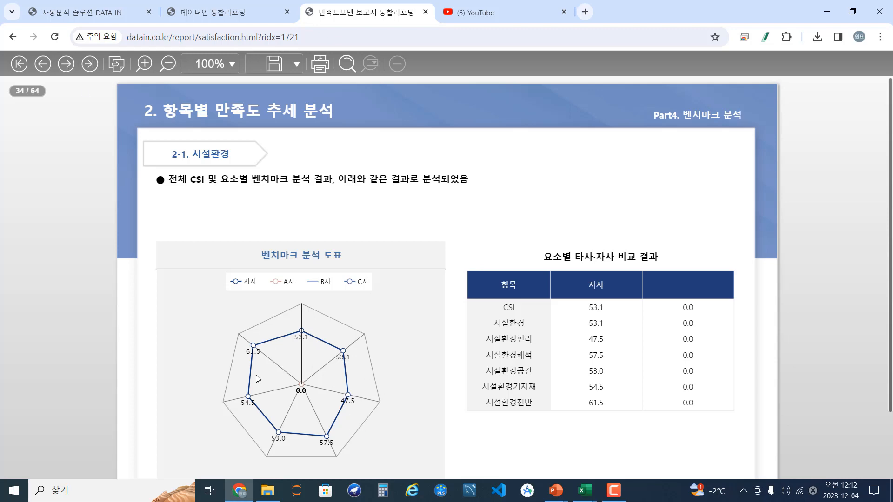
{"action": "left_click", "coordinate": [66, 64]}
{"action": "left_click", "coordinate": [66, 64]}
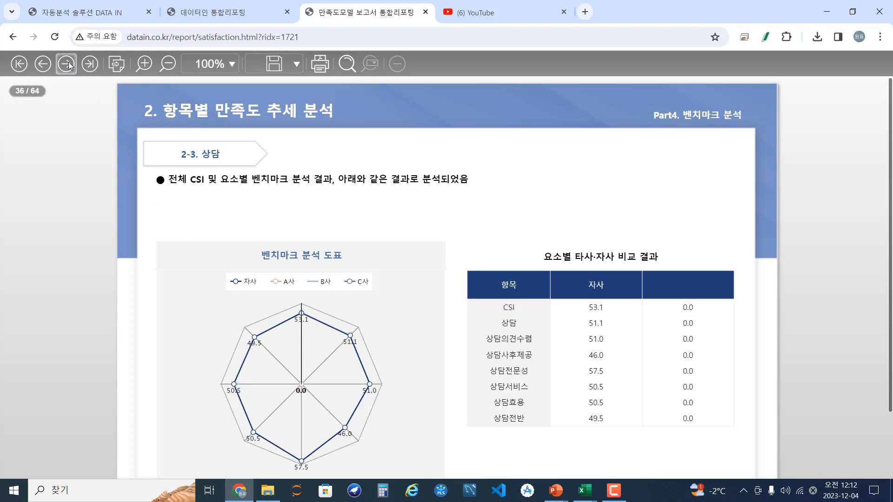
{"action": "left_click", "coordinate": [66, 64]}
{"action": "left_click", "coordinate": [66, 64]}
{"action": "left_click", "coordinate": [66, 64]}
{"action": "left_click", "coordinate": [66, 64]}
{"action": "left_click", "coordinate": [66, 64]}
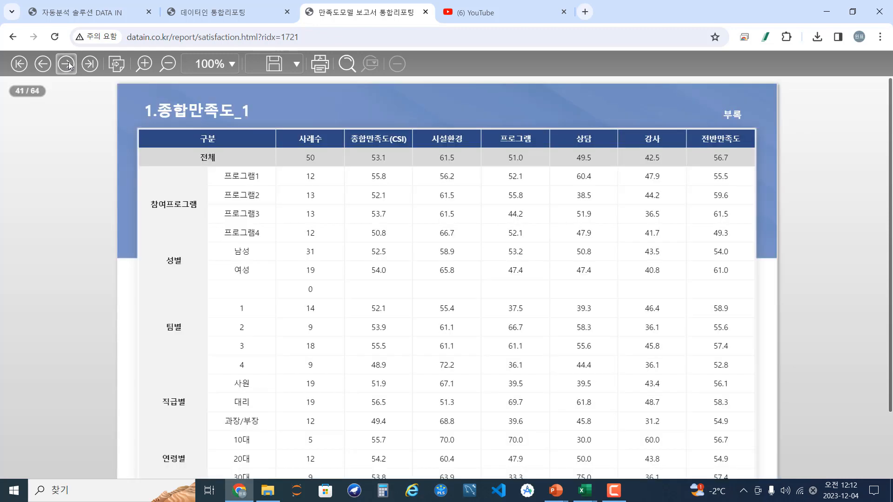
Examine the appendix (부록) breakdown tables for 종합만족도 and 시설환경 by program, gender, team, rank and age group
{"action": "scroll", "coordinate": [157, 225], "scroll_direction": "down", "scroll_amount": 1}
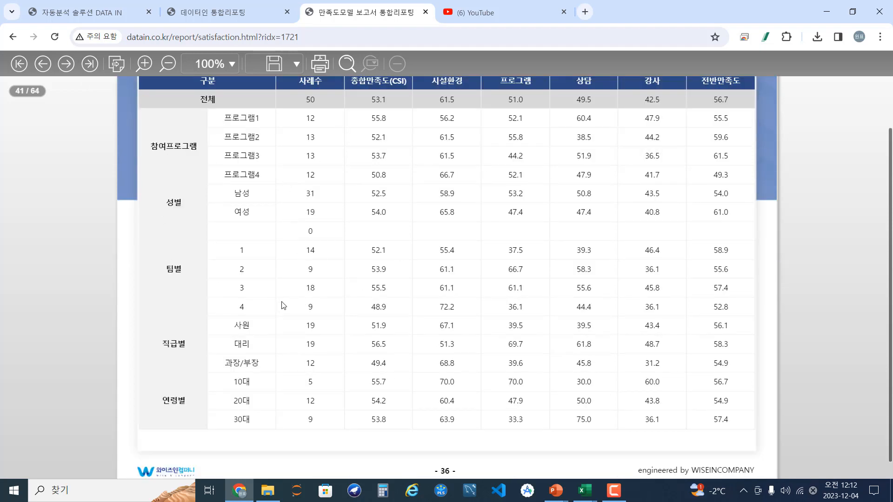
{"action": "scroll", "coordinate": [281, 306], "scroll_direction": "up", "scroll_amount": 1}
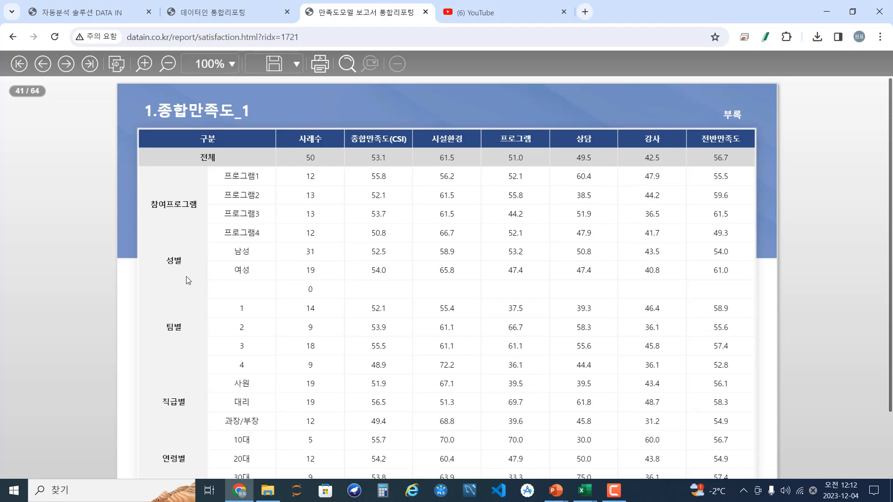
{"action": "scroll", "coordinate": [183, 373], "scroll_direction": "down", "scroll_amount": 1}
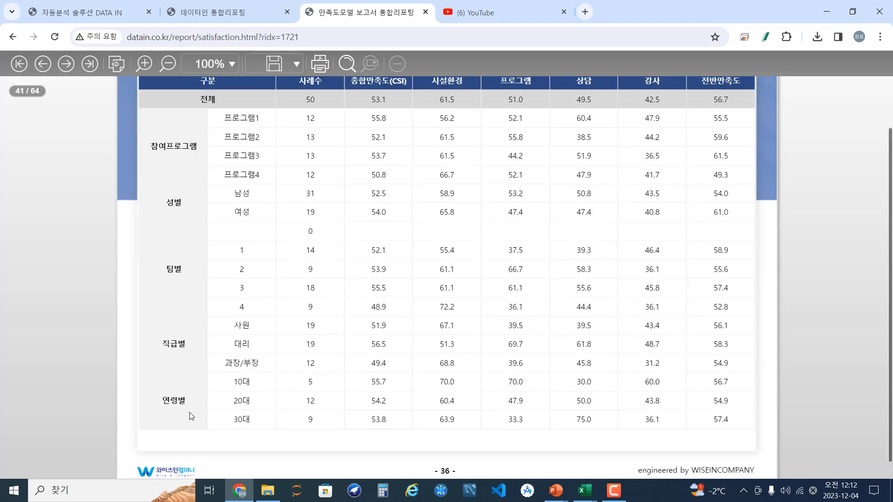
{"action": "left_click", "coordinate": [64, 69]}
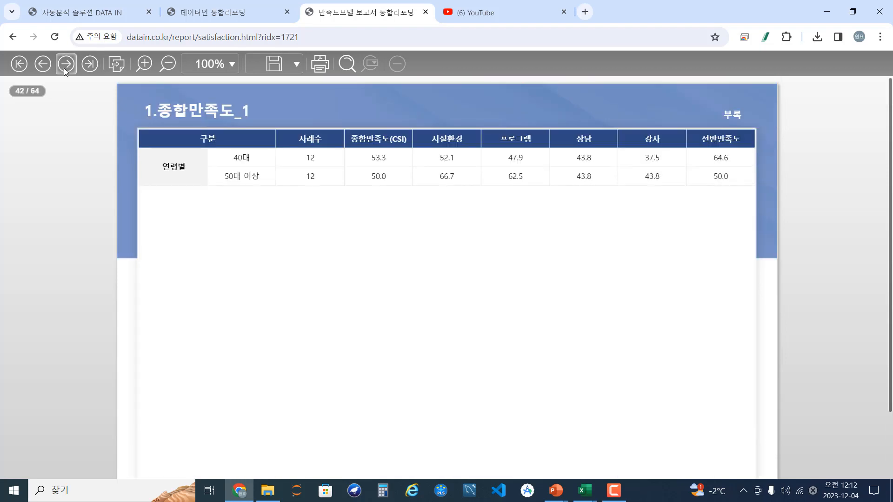
{"action": "left_click", "coordinate": [64, 69]}
{"action": "left_click", "coordinate": [64, 69]}
{"action": "left_click", "coordinate": [65, 69]}
{"action": "left_click", "coordinate": [65, 68]}
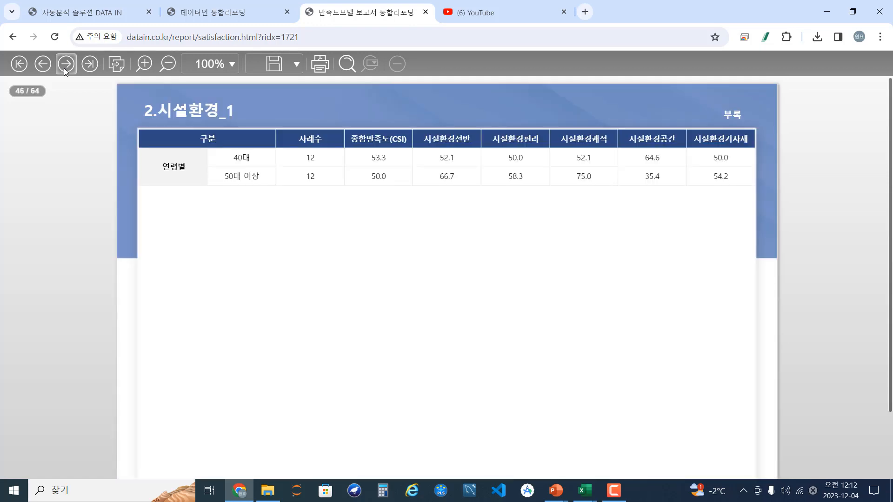
{"action": "left_click", "coordinate": [65, 69]}
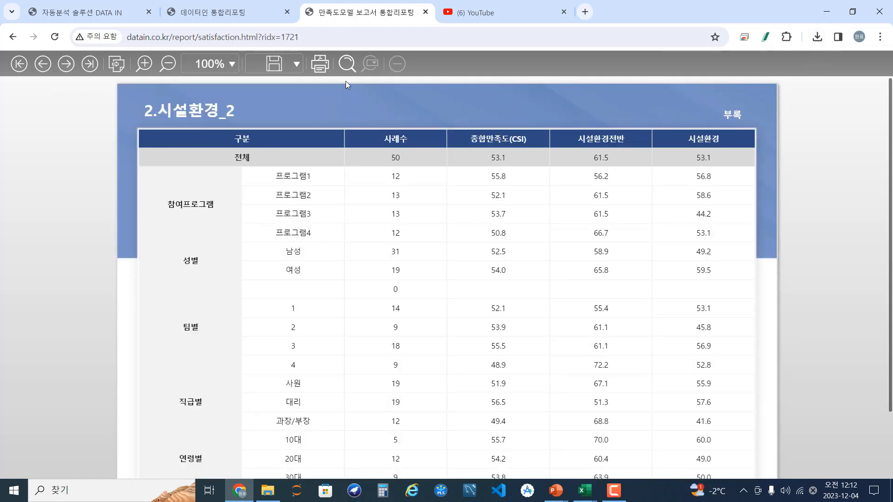
Switch to the report's PowerPoint file 교육만족도분석보고서_프로그램 수강생_2023.12.03.pptx and select the word 분석 in the cover title
{"action": "left_click", "coordinate": [289, 64]}
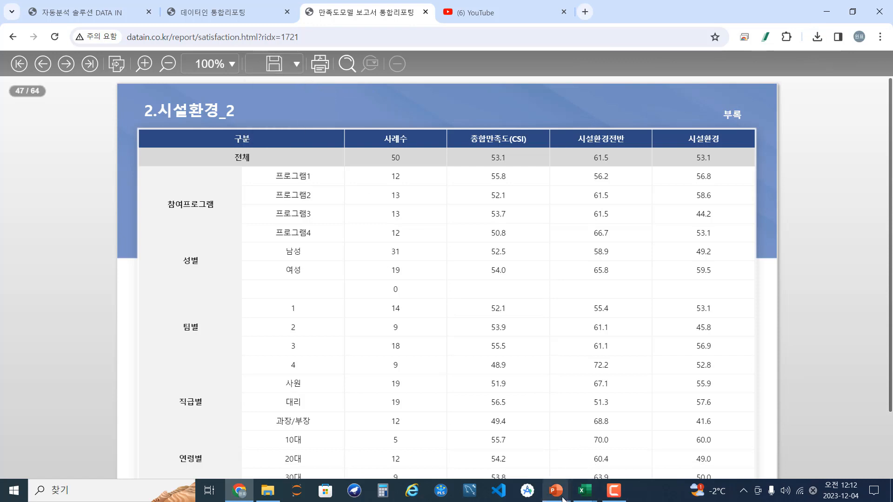
{"action": "mouse_move", "coordinate": [563, 499]}
{"action": "left_click", "coordinate": [618, 465]}
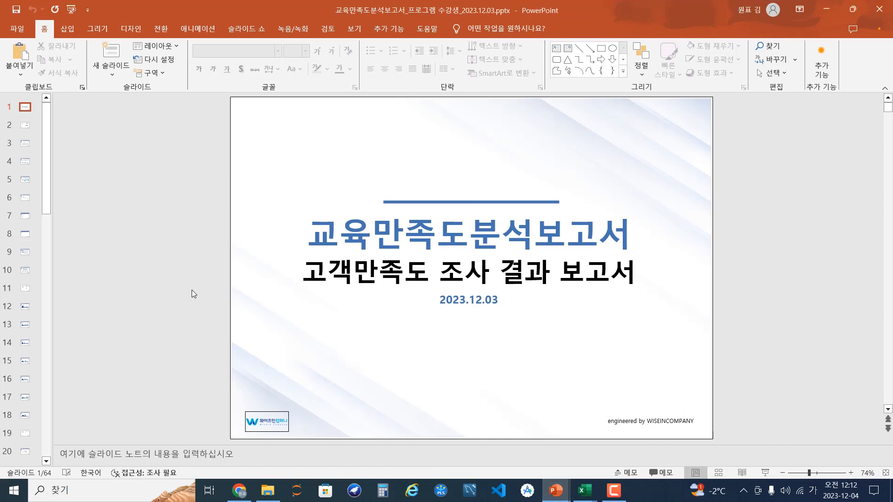
{"action": "double_click", "coordinate": [481, 237]}
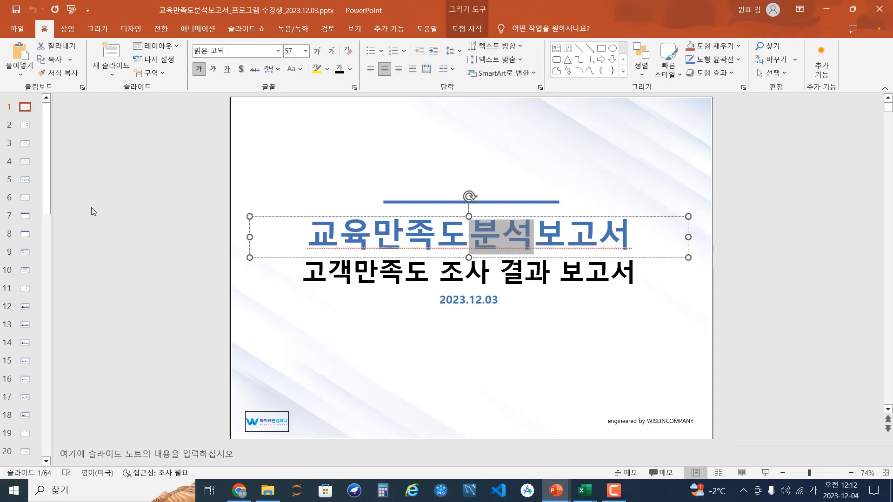